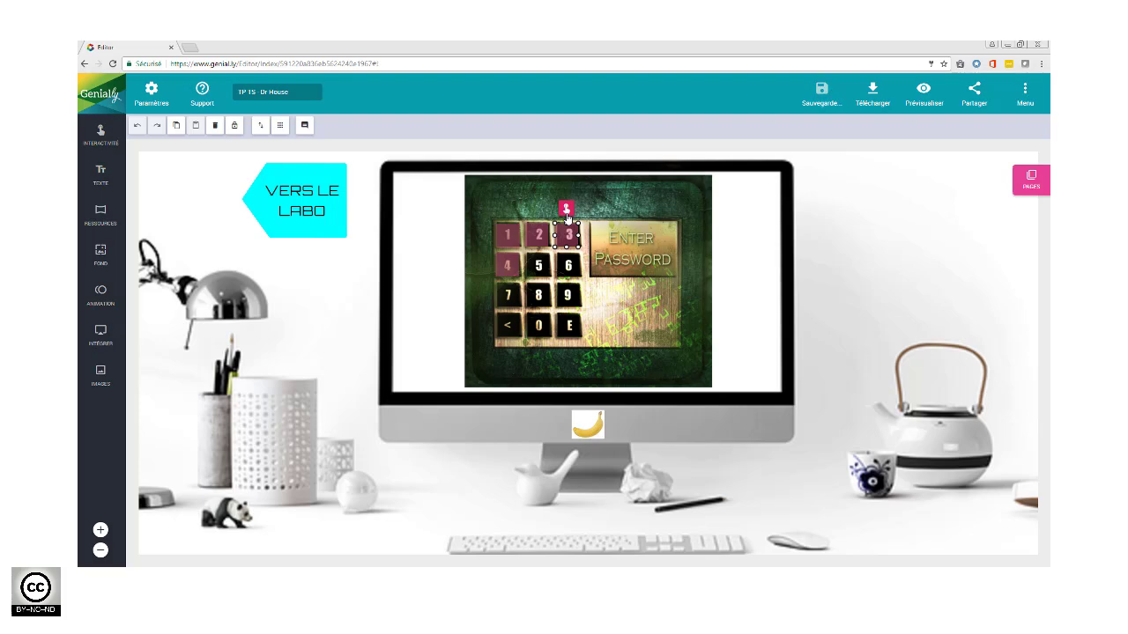
- Check which pages the invisible areas over keypad keys 3 and 2 link to, leaving both links as they are
click(567, 212)
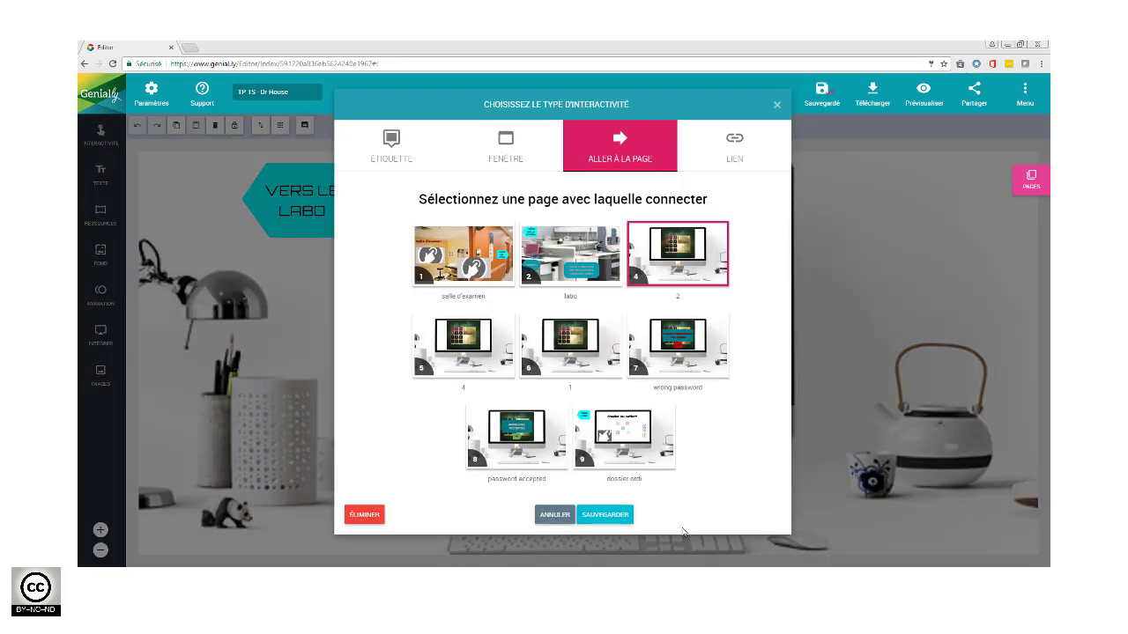
click(567, 519)
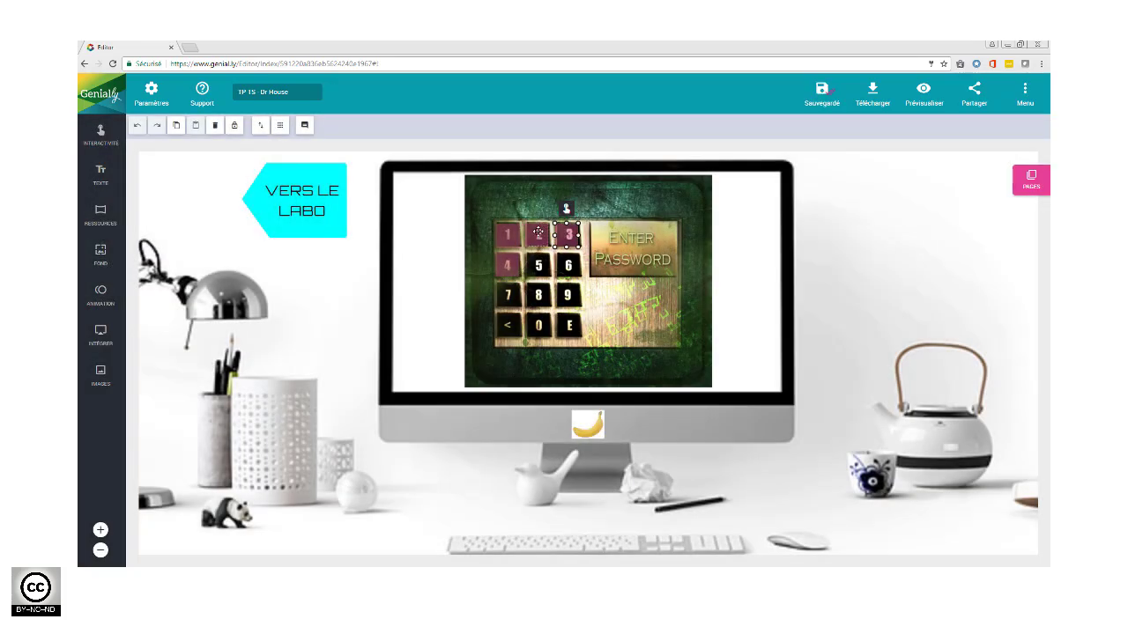
click(538, 232)
click(538, 212)
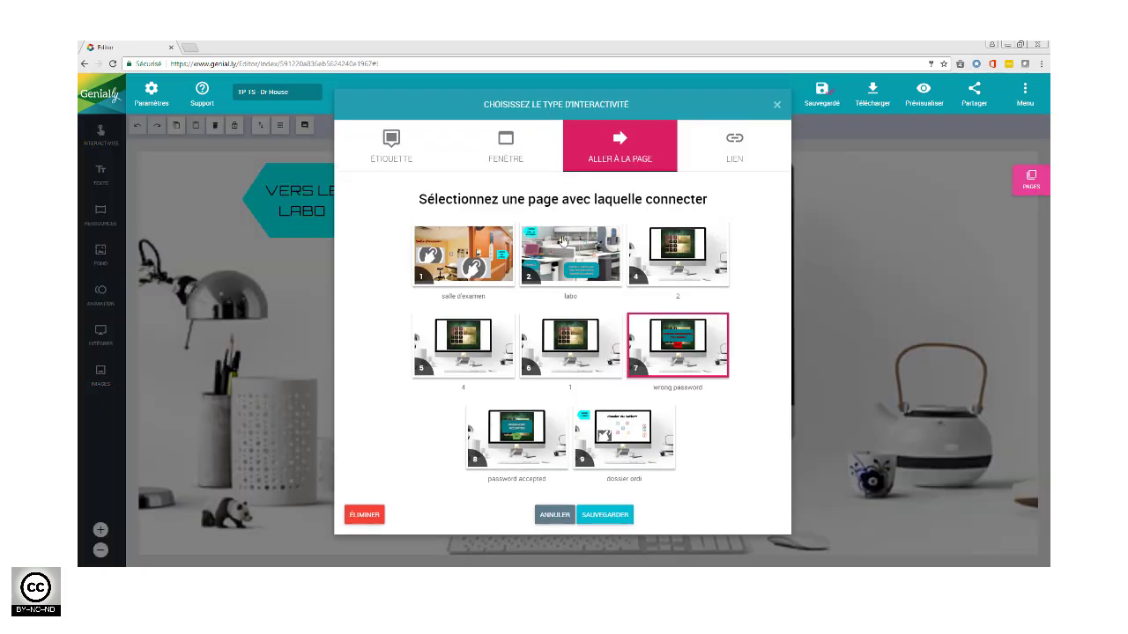
click(555, 518)
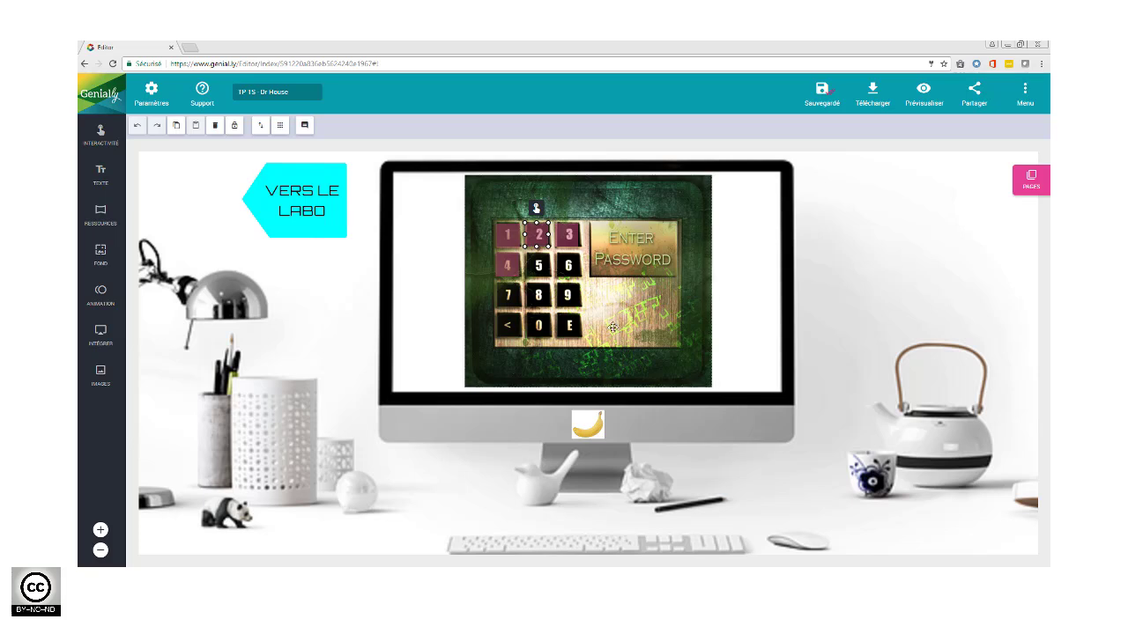
- Delete the four invisible areas covering keys 1, 2, 3 and 4 of the keypad
click(519, 219)
click(513, 233)
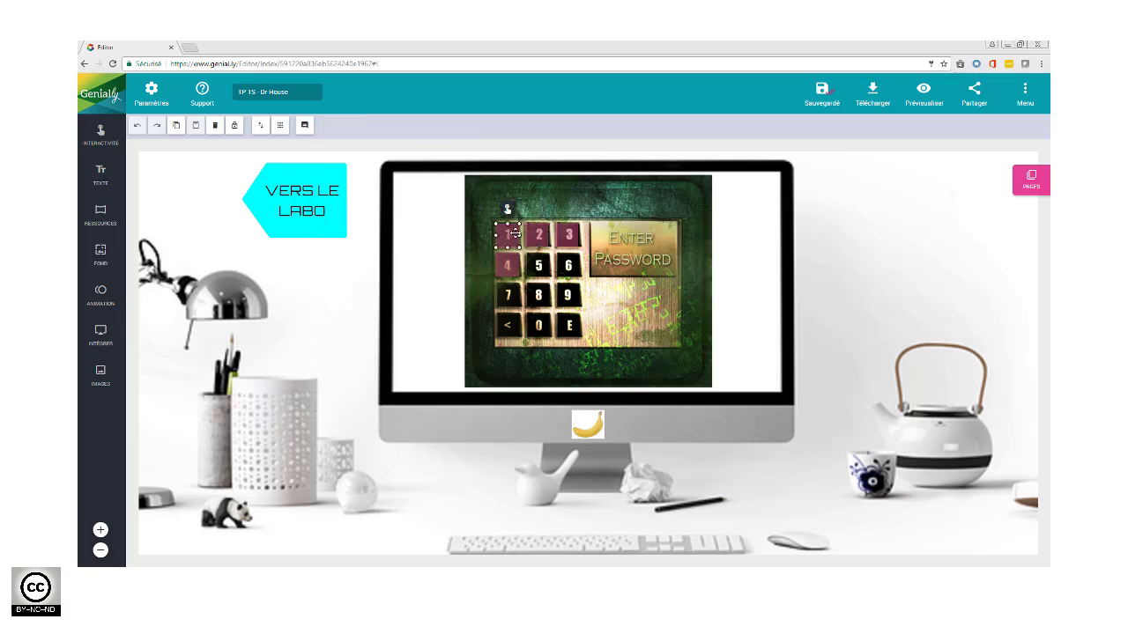
ctrl+click(538, 234)
shift+click(568, 235)
shift+click(506, 263)
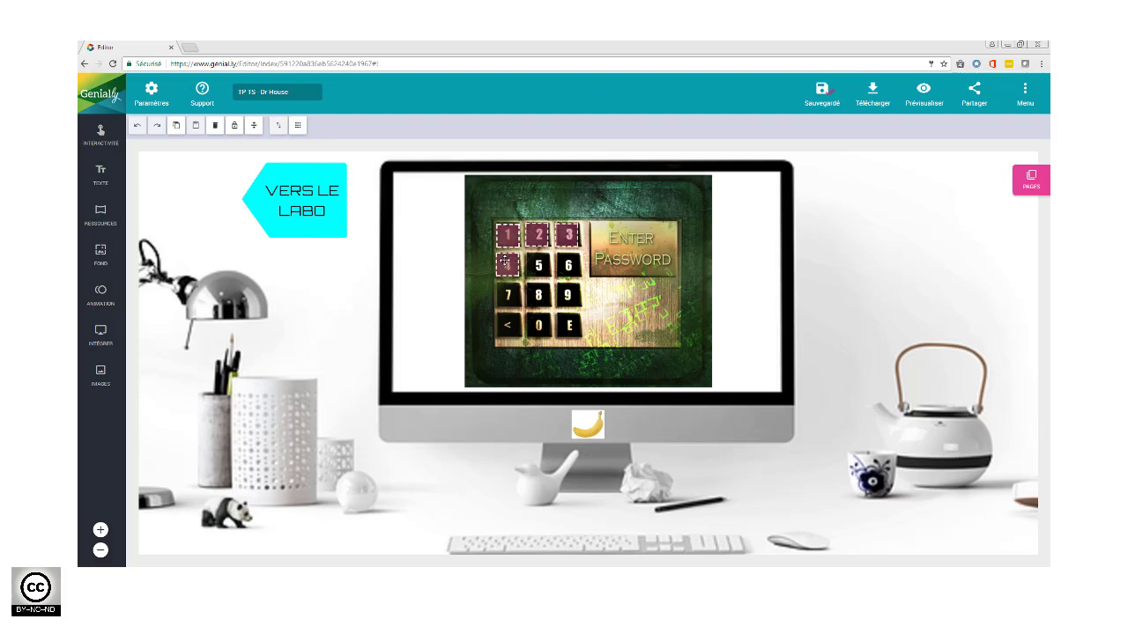
key(Delete)
click(588, 364)
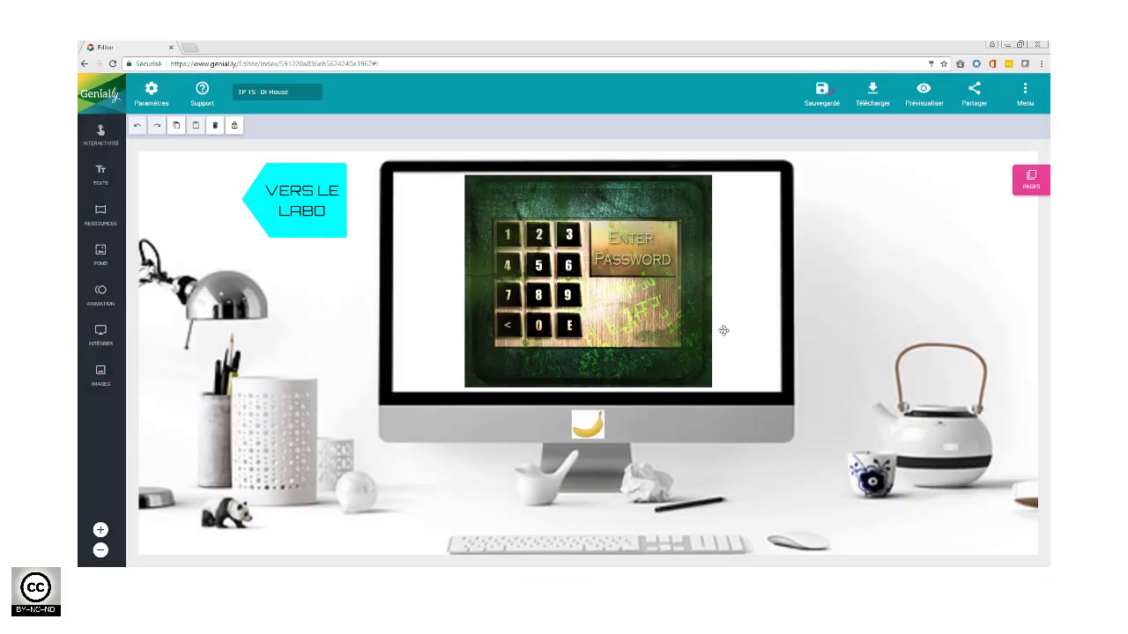
- Add an invisible interactive area and fit it over key 1 of the keypad
click(102, 139)
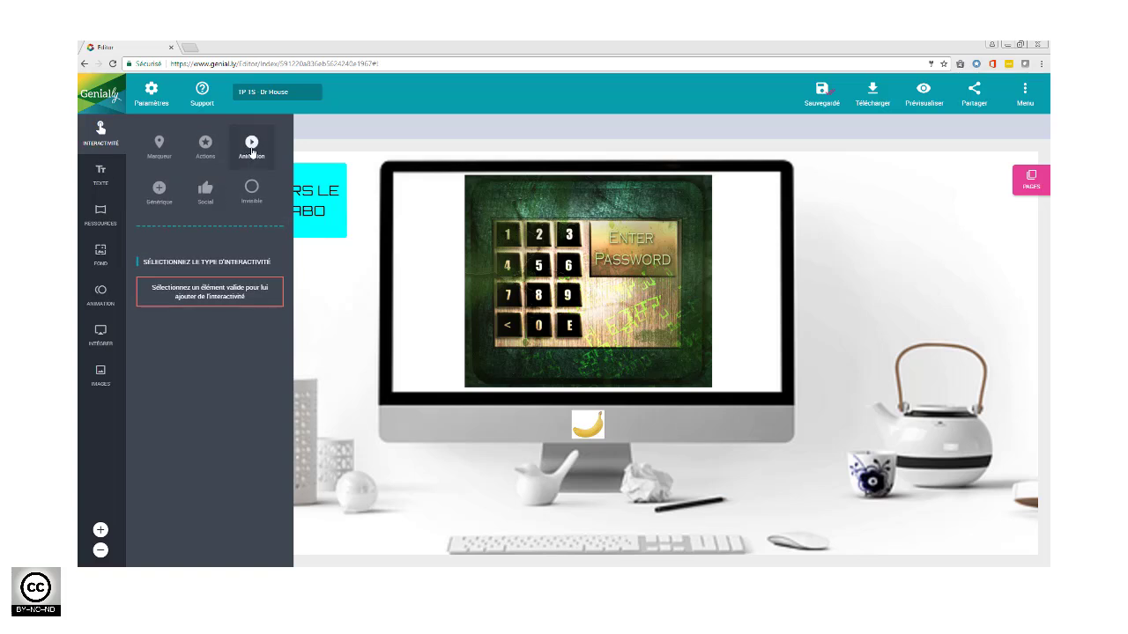
click(255, 212)
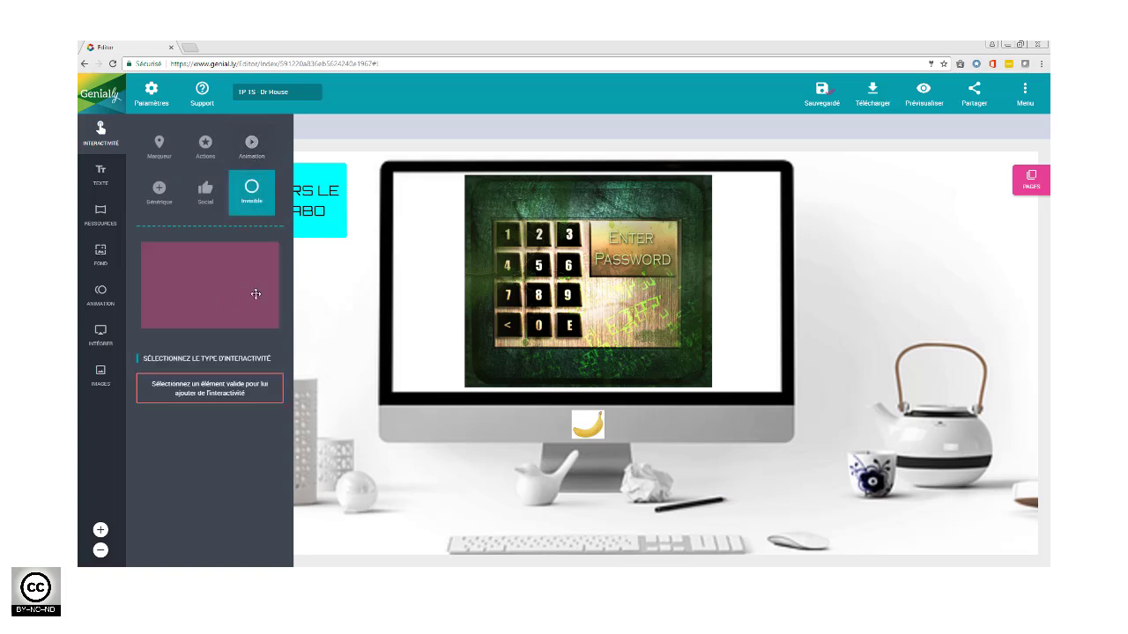
drag(242, 276, 411, 354)
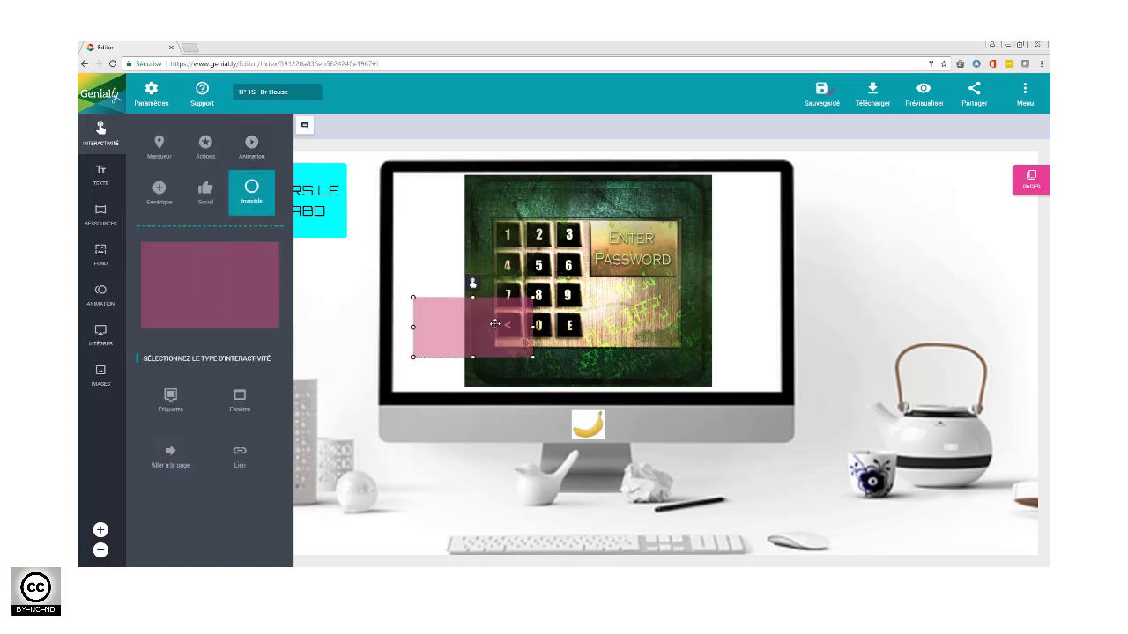
drag(494, 324, 508, 246)
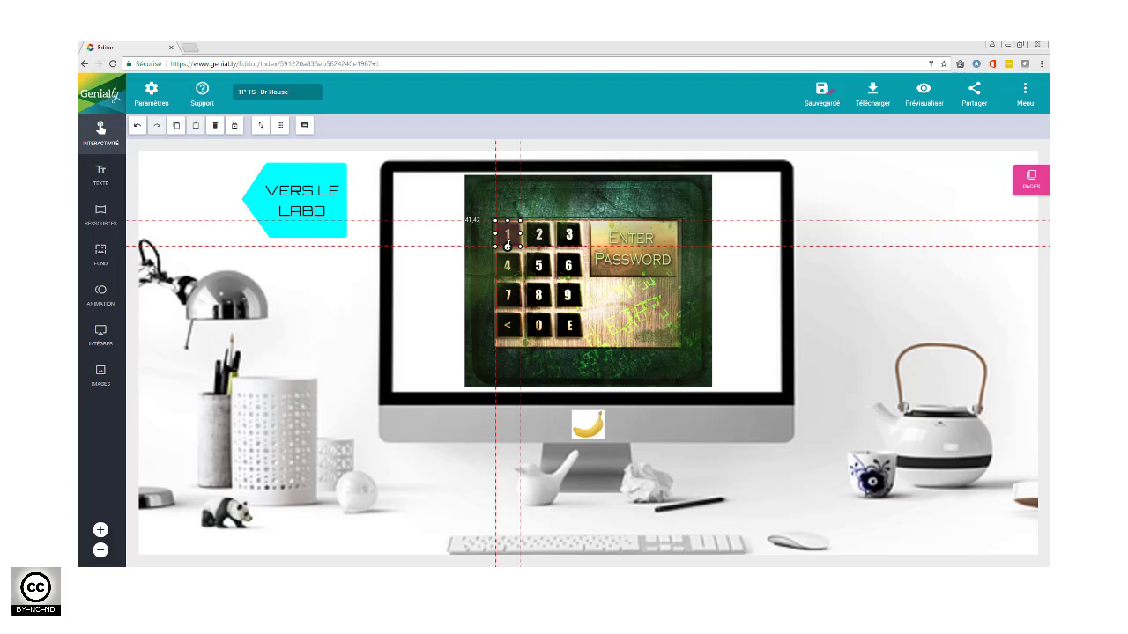
- Link the invisible area over key 1 to the "wrong password" page
click(506, 212)
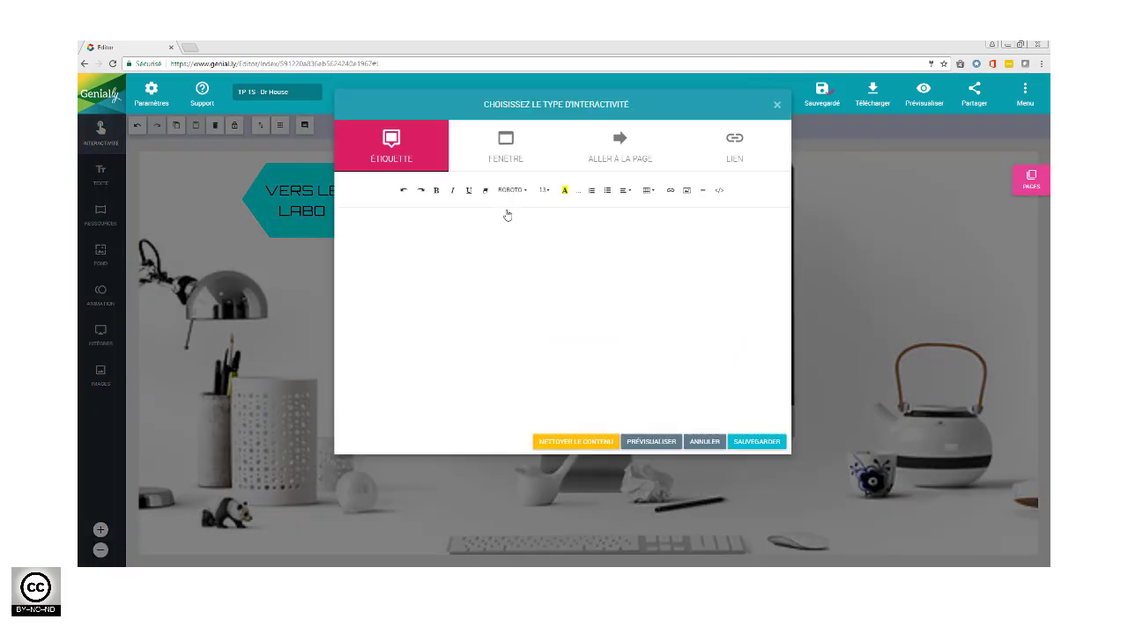
click(636, 155)
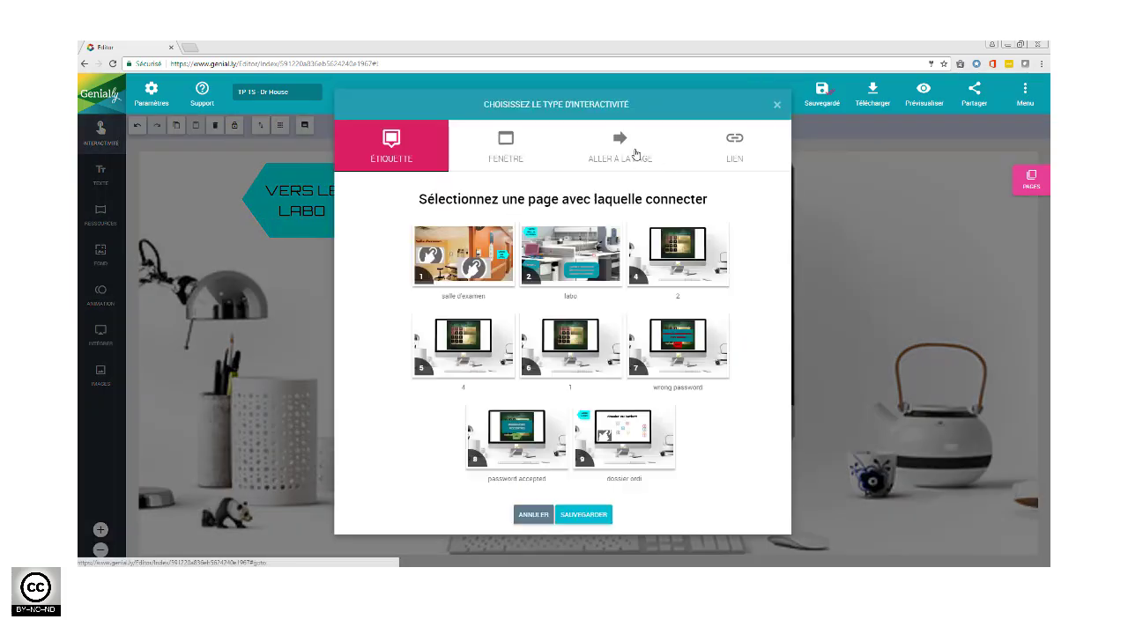
click(689, 346)
click(568, 517)
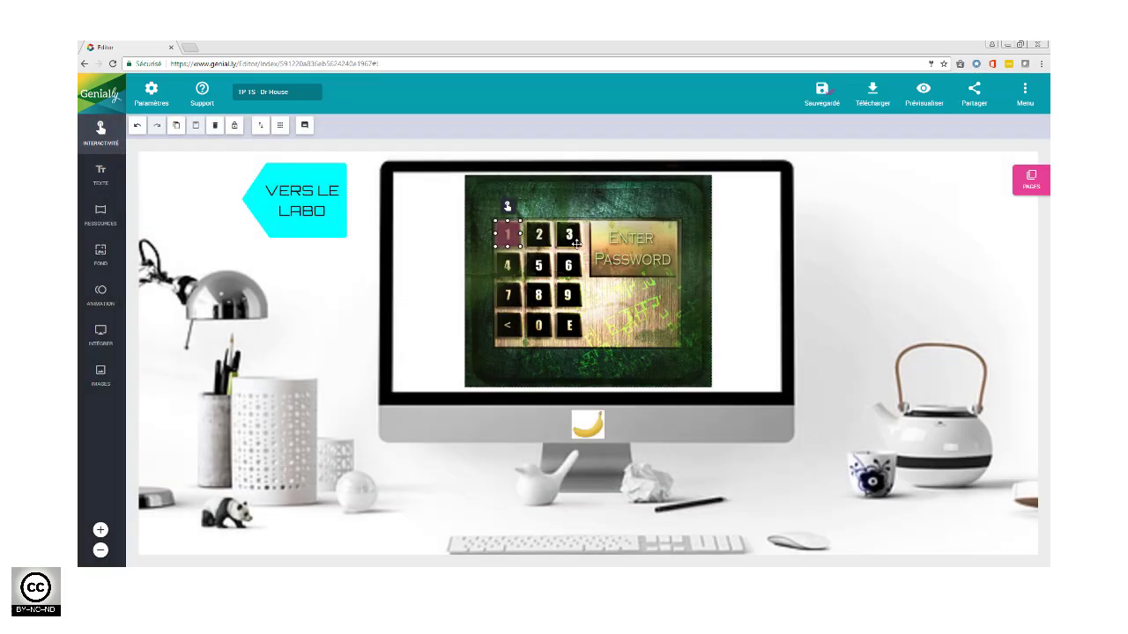
- Paste copies of the linked invisible area and place one over each of the remaining keypad keys
click(196, 126)
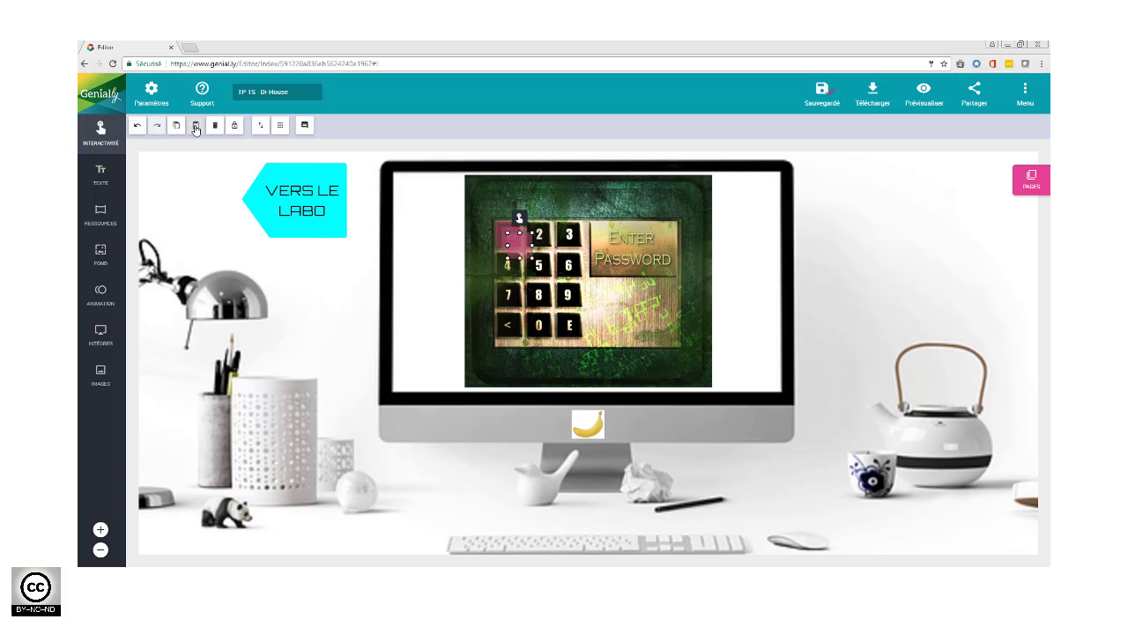
click(195, 127)
click(195, 127)
click(195, 127)
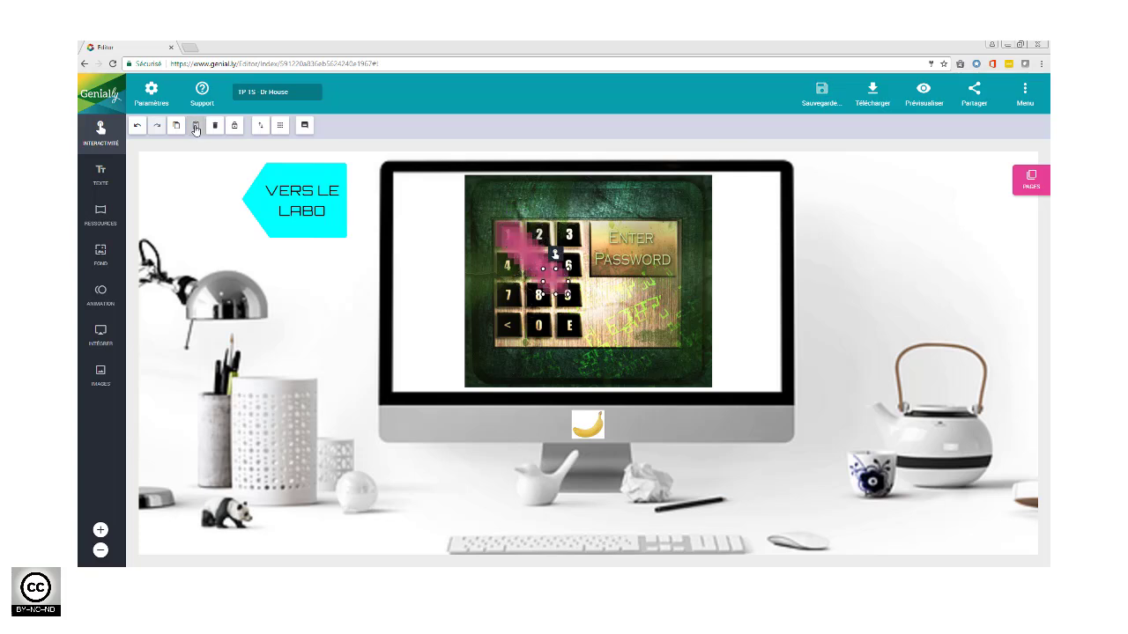
click(196, 127)
click(196, 127)
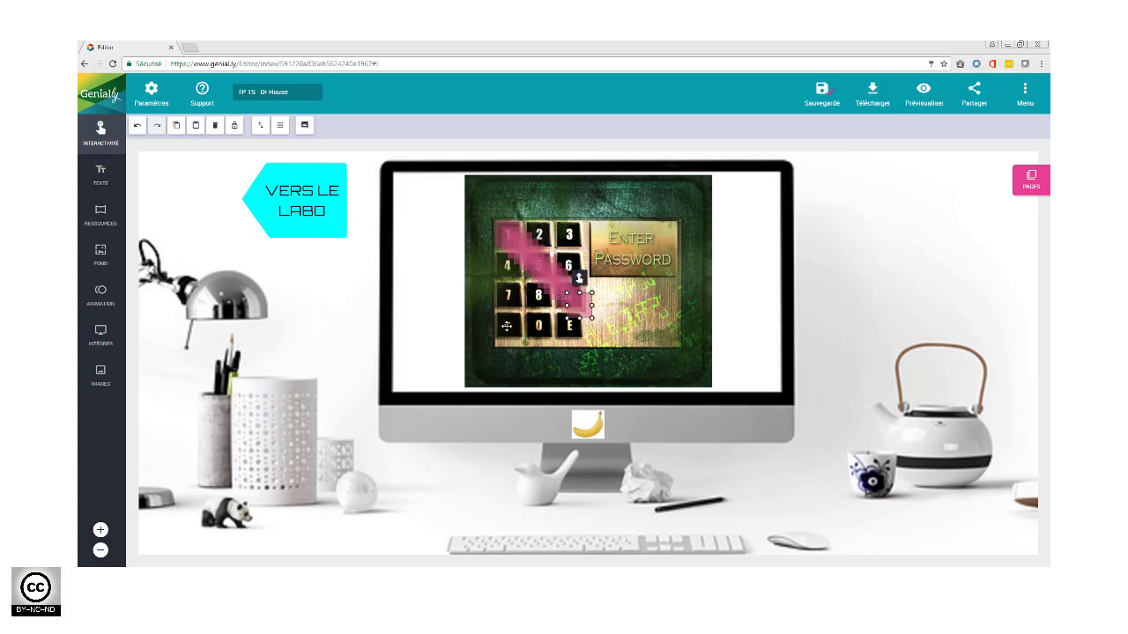
drag(506, 326, 507, 325)
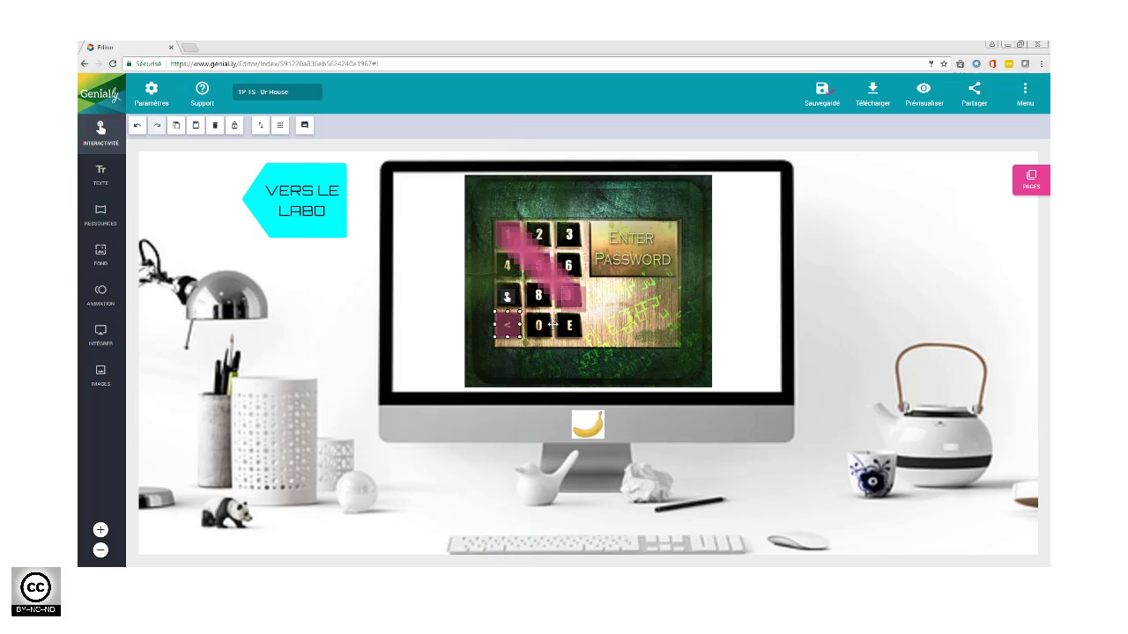
drag(570, 299, 546, 323)
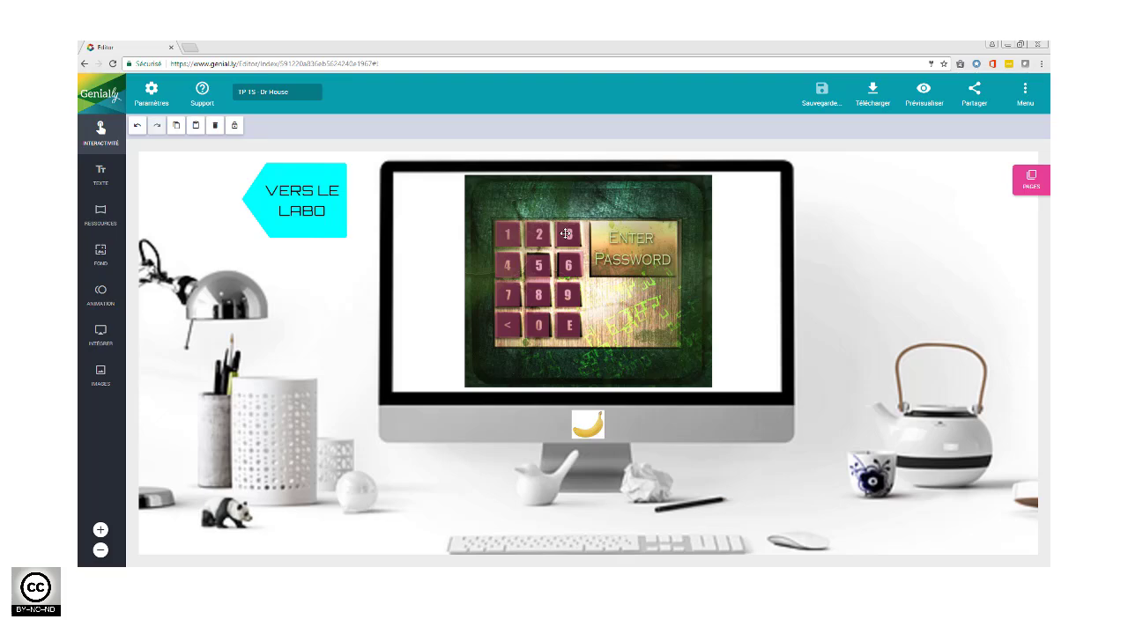
- Change the link of the invisible area over key 3 to page "2"
click(566, 231)
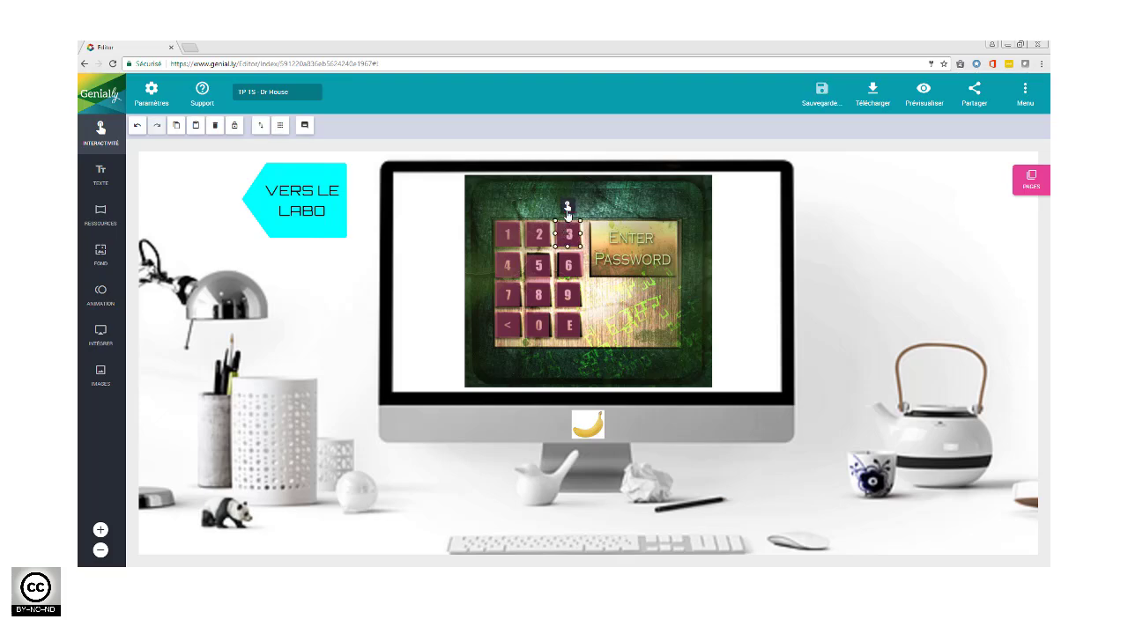
click(567, 209)
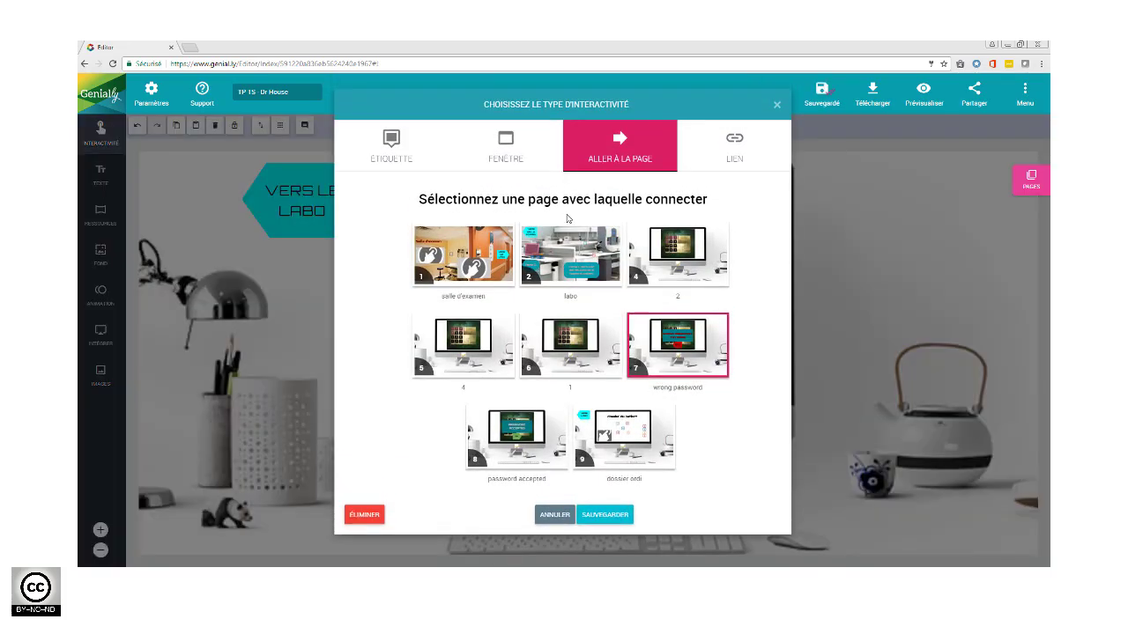
click(683, 269)
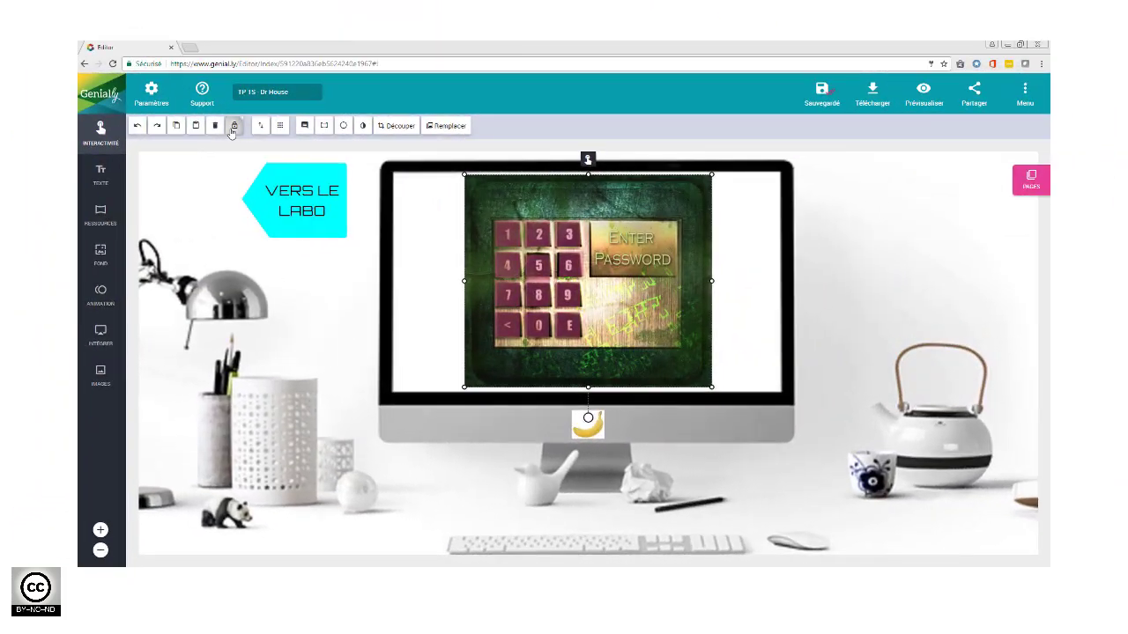
- Lock the keypad image and delete all twelve invisible areas covering its keys
click(234, 128)
drag(472, 208, 590, 345)
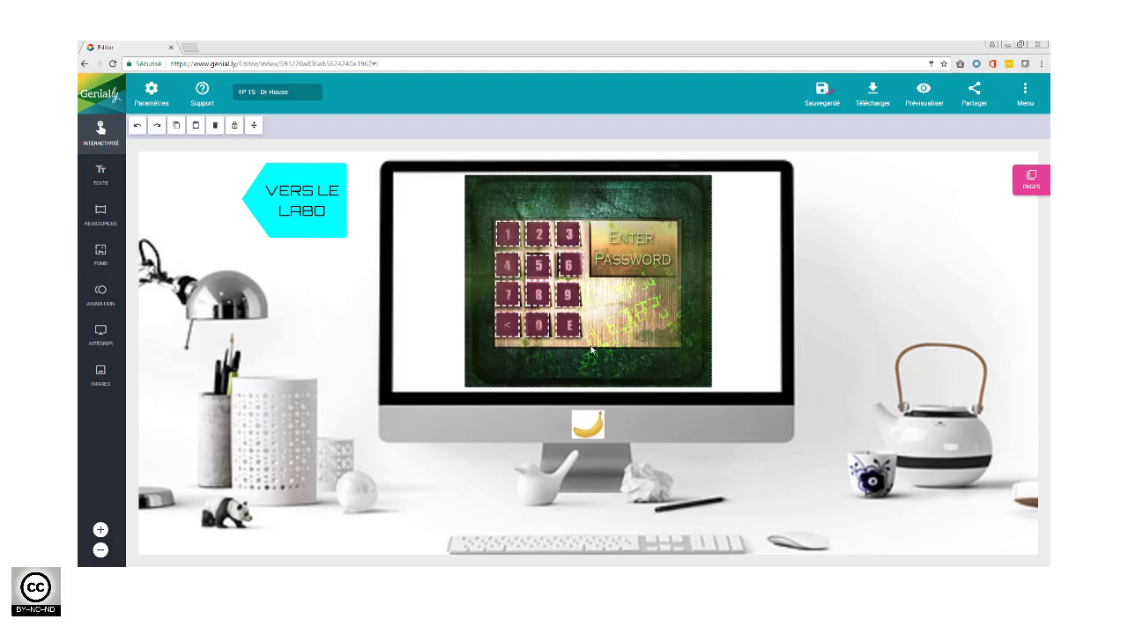
click(215, 126)
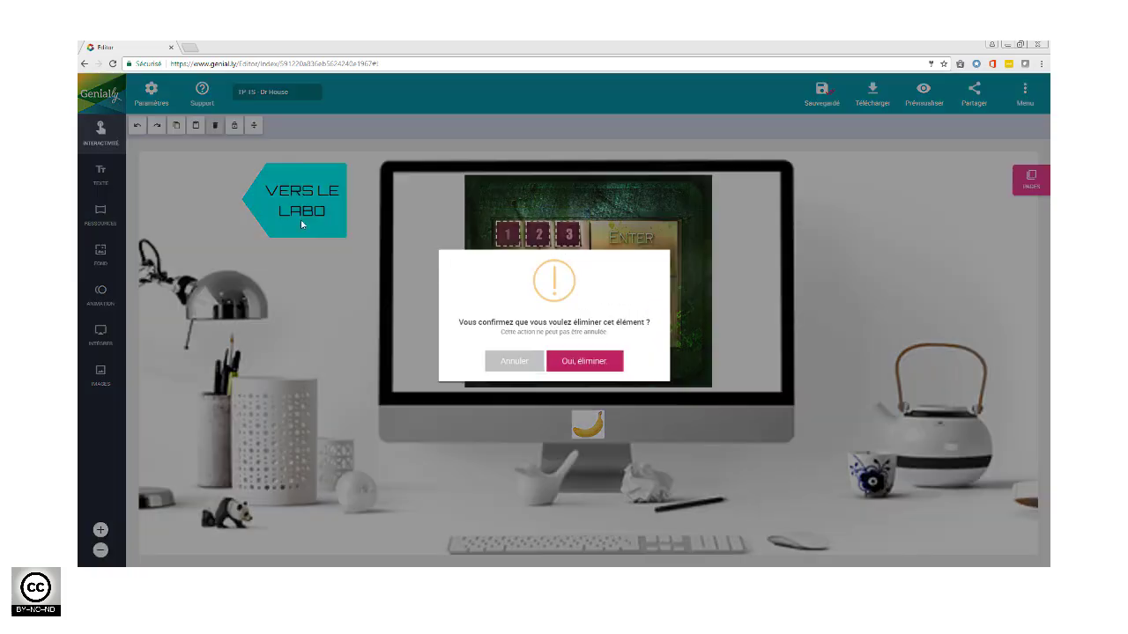
click(606, 365)
click(952, 251)
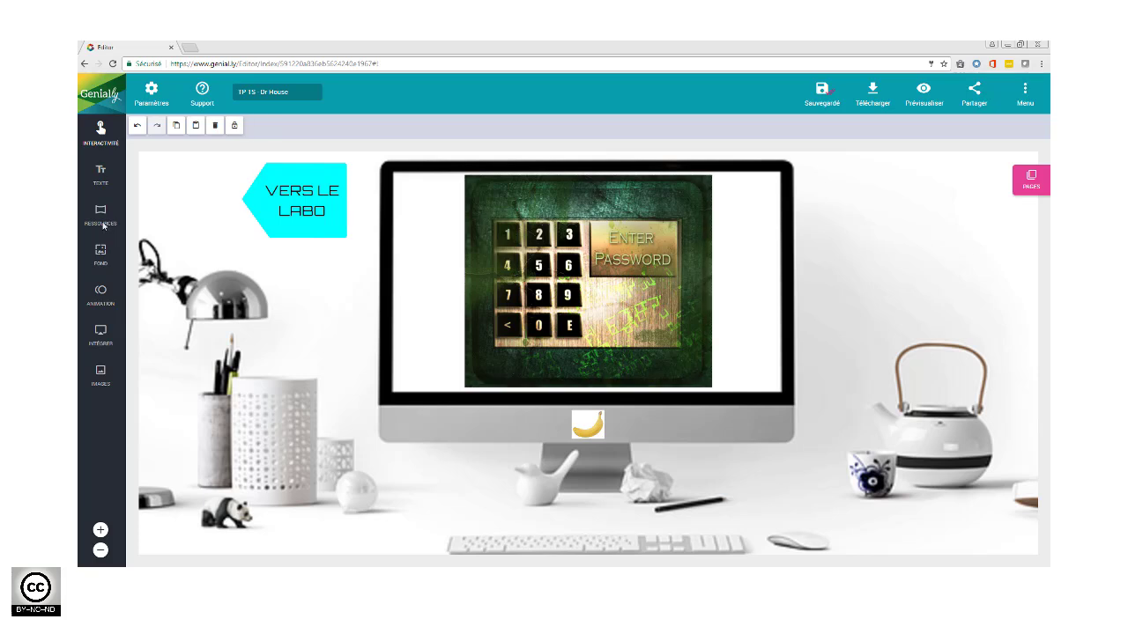
- Add one large invisible area and size it to cover all twelve keys of the keypad
click(102, 146)
drag(197, 284, 556, 340)
drag(617, 281, 584, 281)
- Link the large invisible area over the keypad to the "wrong password" page
click(540, 207)
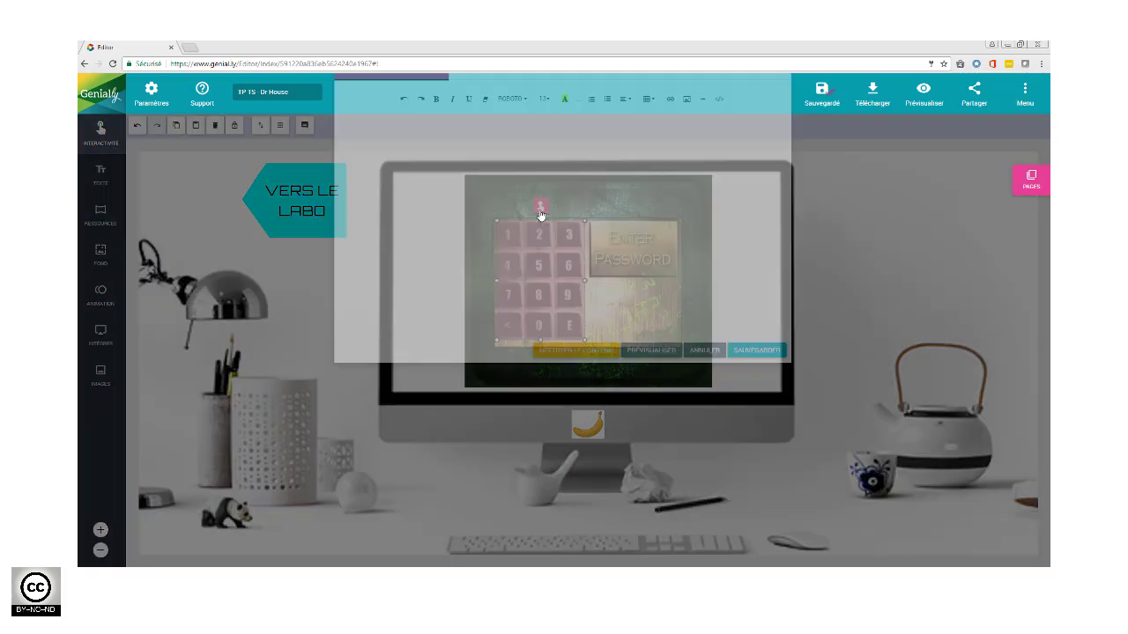
click(613, 161)
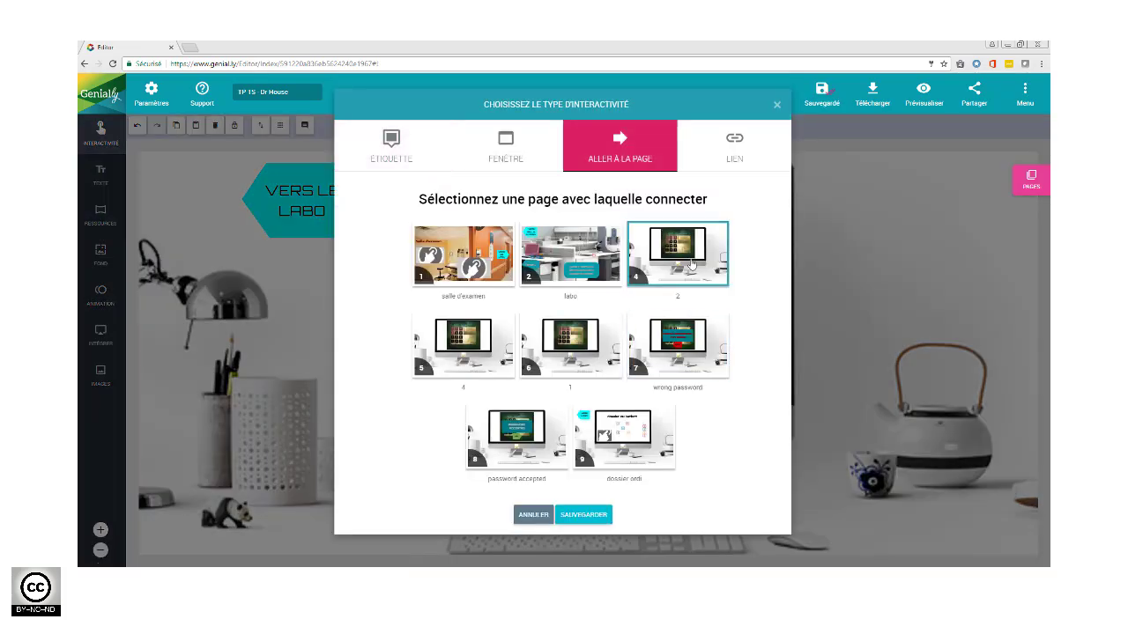
click(677, 345)
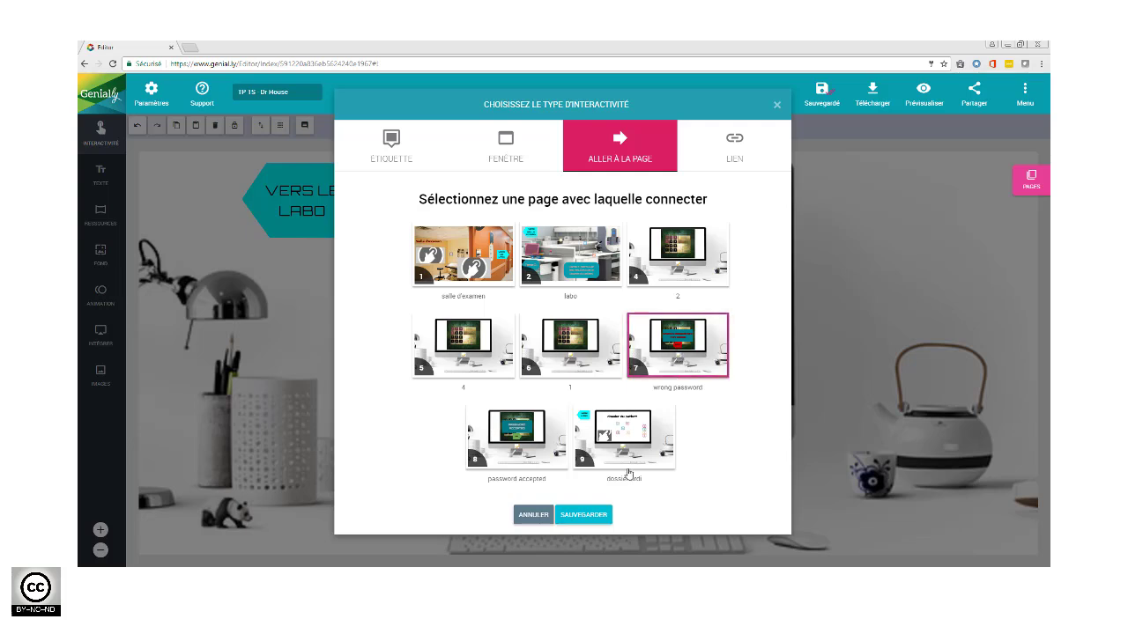
click(584, 515)
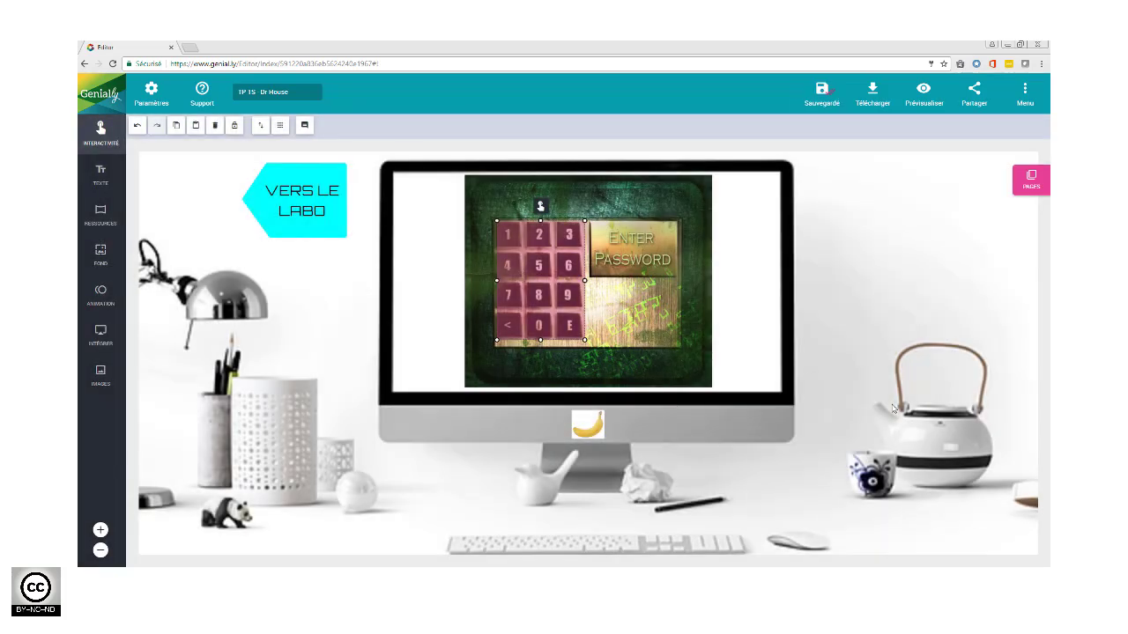
- Add a second invisible area on top of the large one and shrink it to fit key 3
click(98, 132)
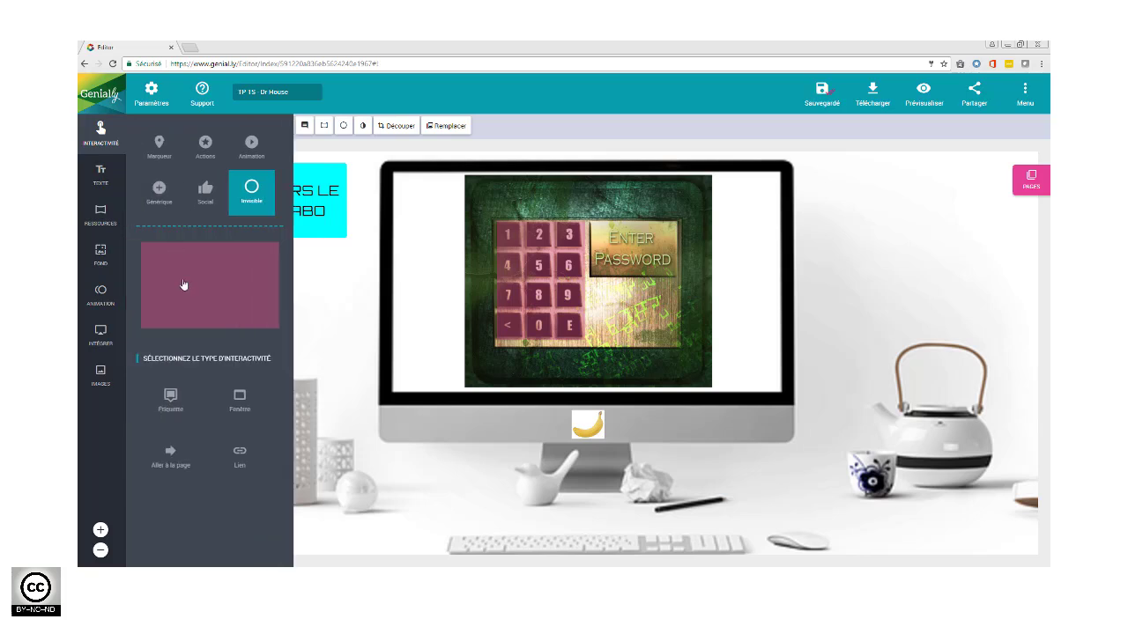
drag(184, 284, 386, 381)
click(394, 339)
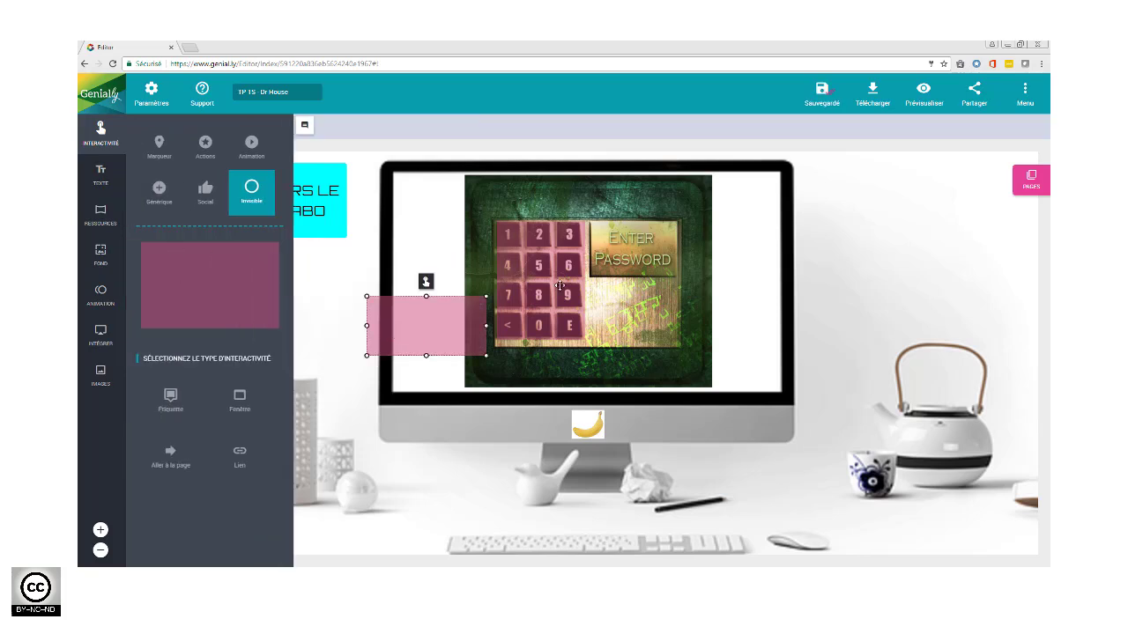
drag(559, 285, 602, 227)
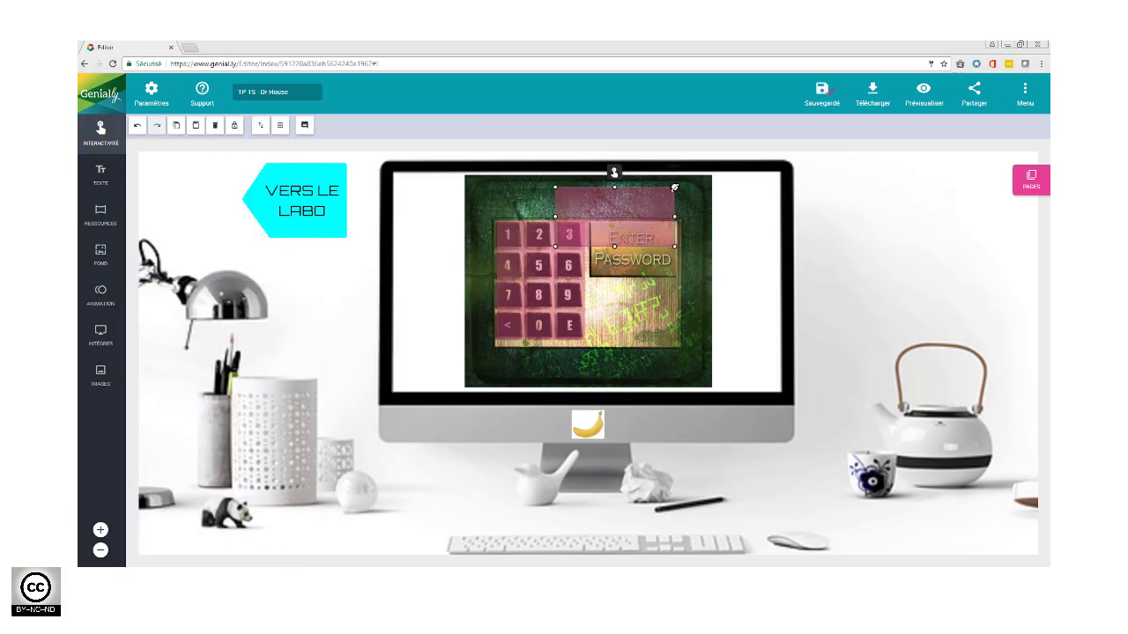
drag(674, 188, 583, 232)
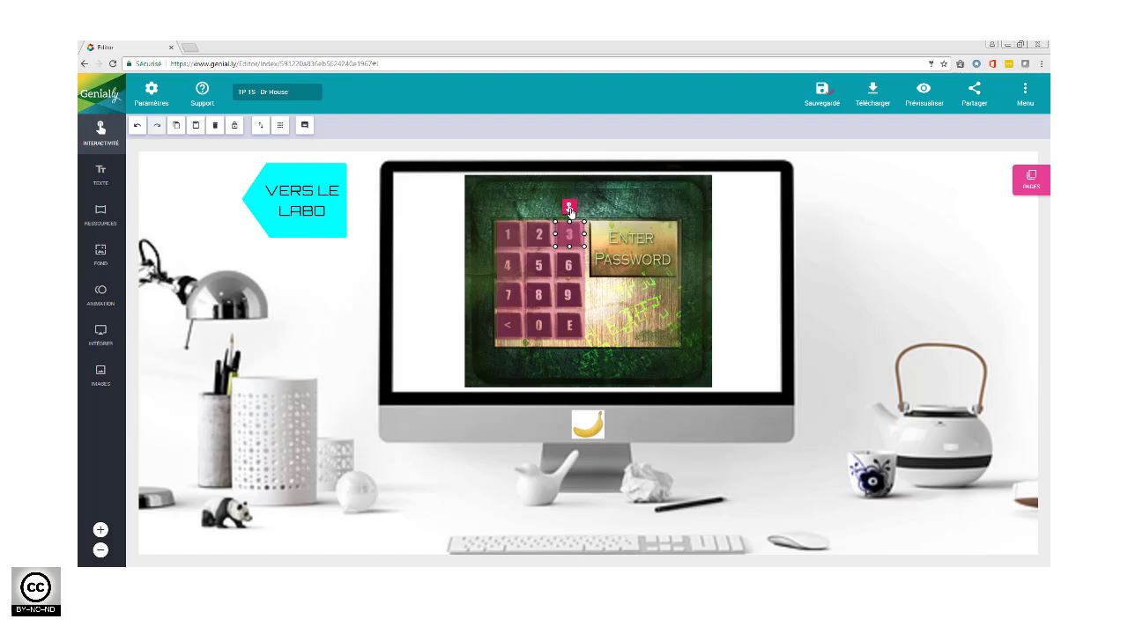
- Link the small invisible area over key 3 to page "2" and save the link
click(571, 208)
click(620, 147)
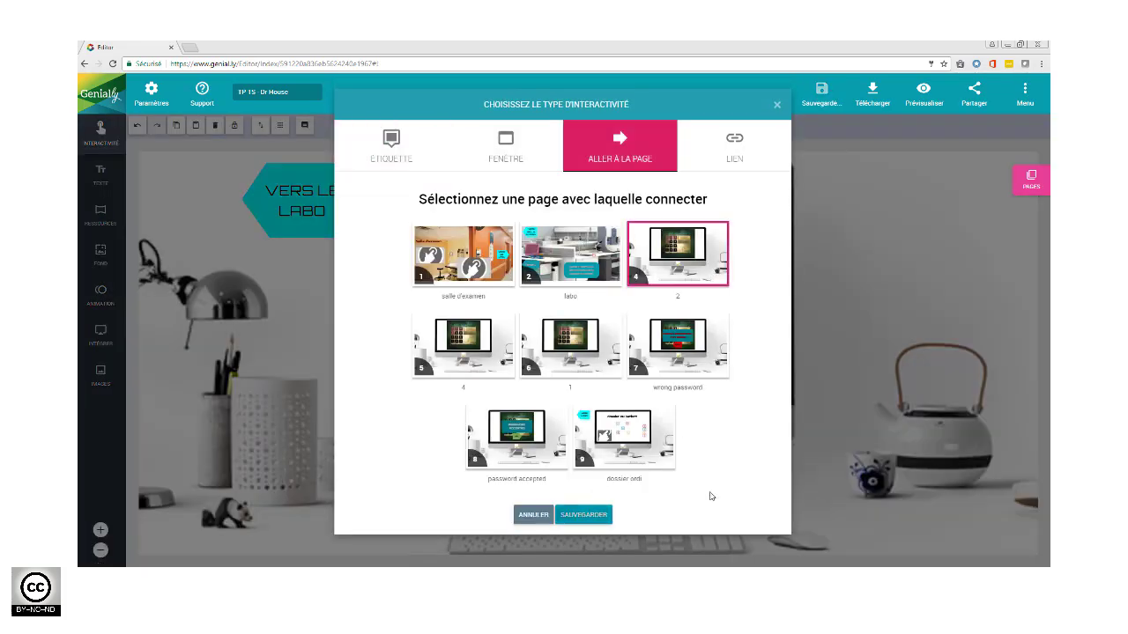
key(Return)
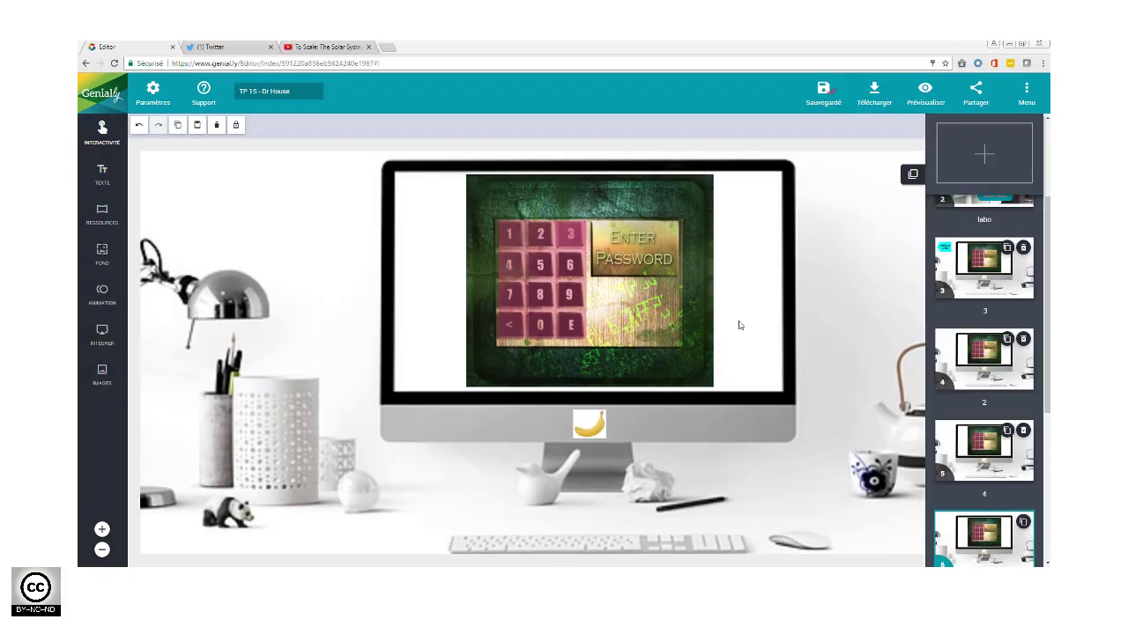
- On page "2", move the small invisible area from key 3 onto key 2 and link it to page "4"
click(988, 275)
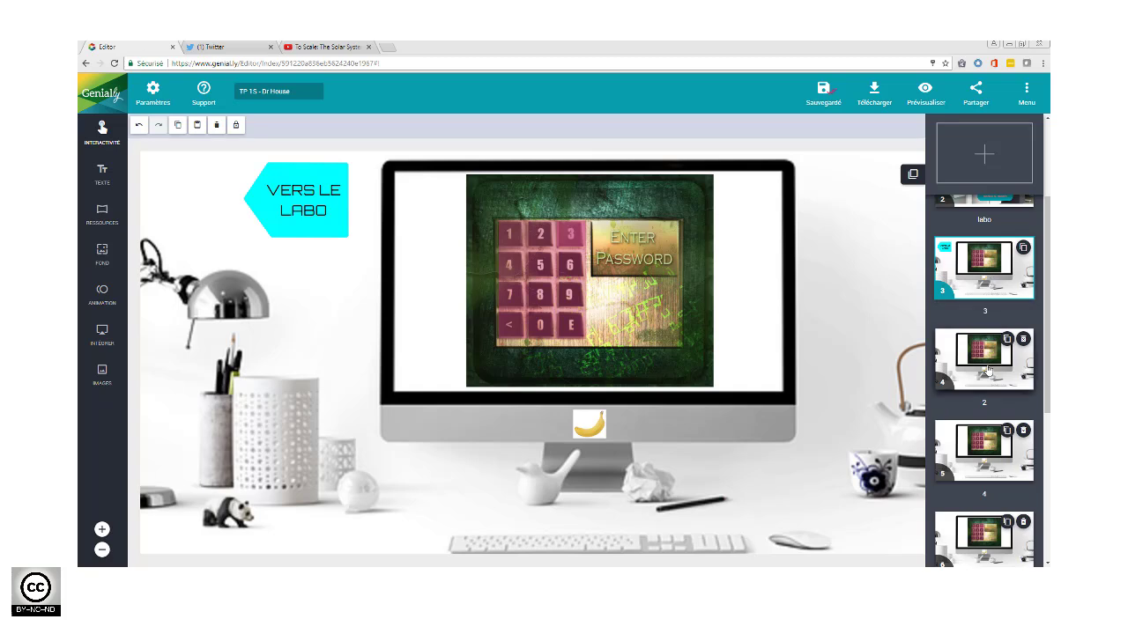
click(988, 370)
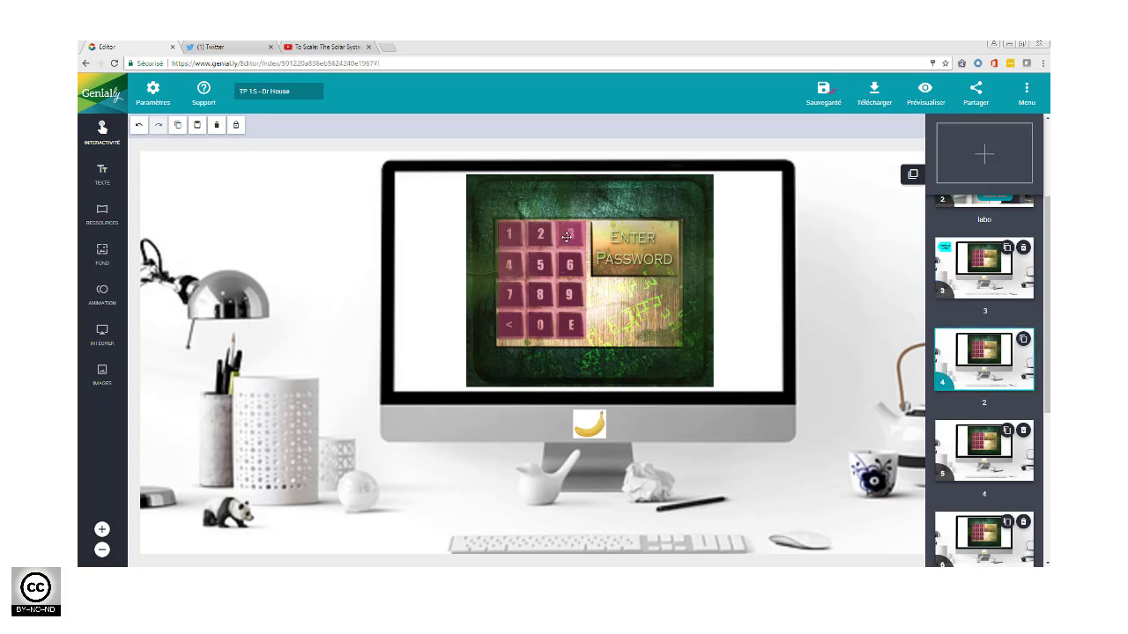
click(560, 236)
click(540, 233)
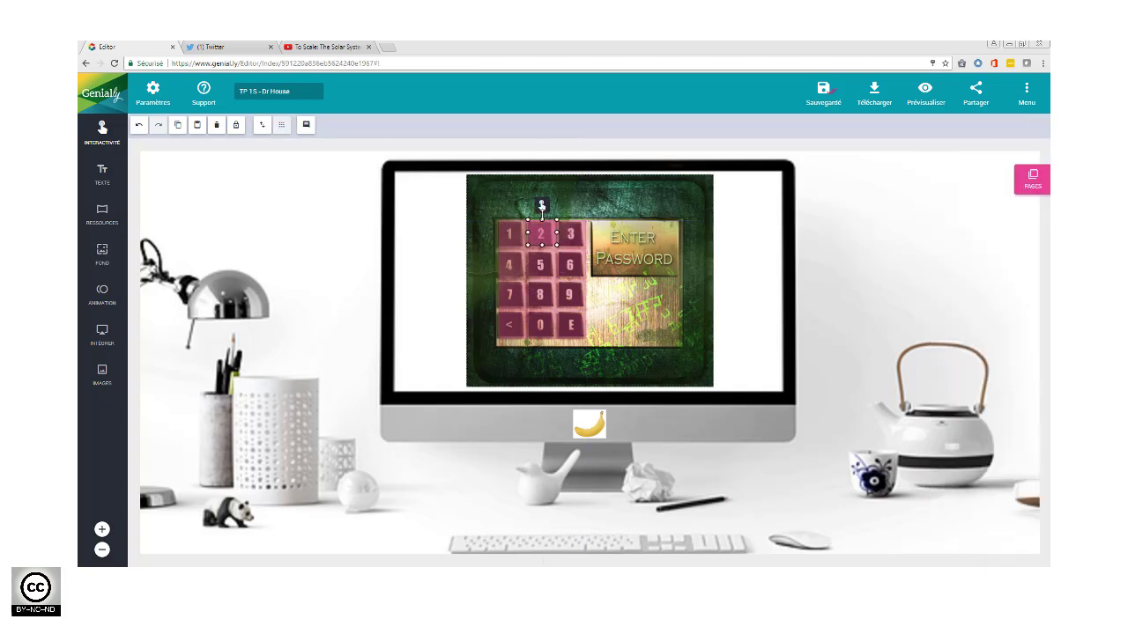
click(541, 206)
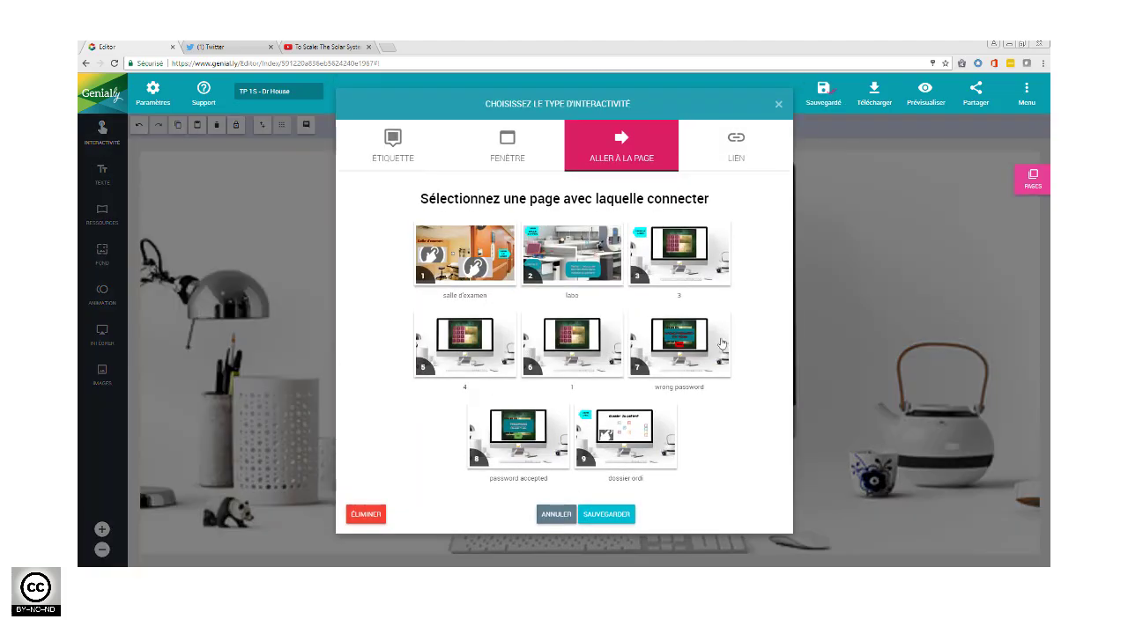
click(448, 380)
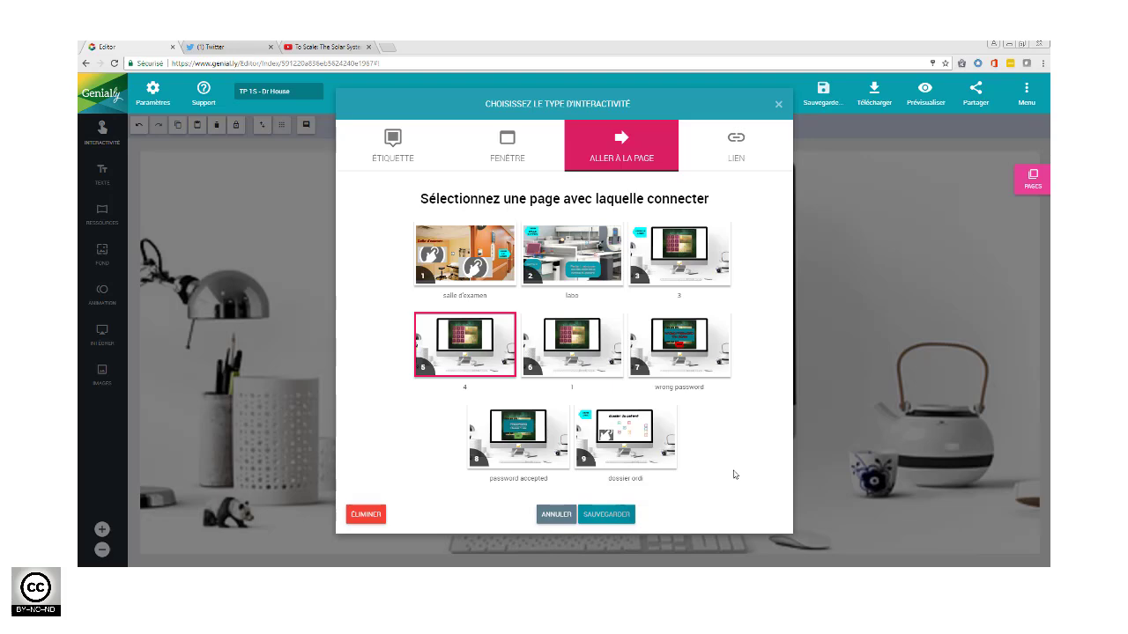
key(Return)
- On page "4", move the small invisible area from key 3 onto key 4 and link it to page "1"
click(1022, 190)
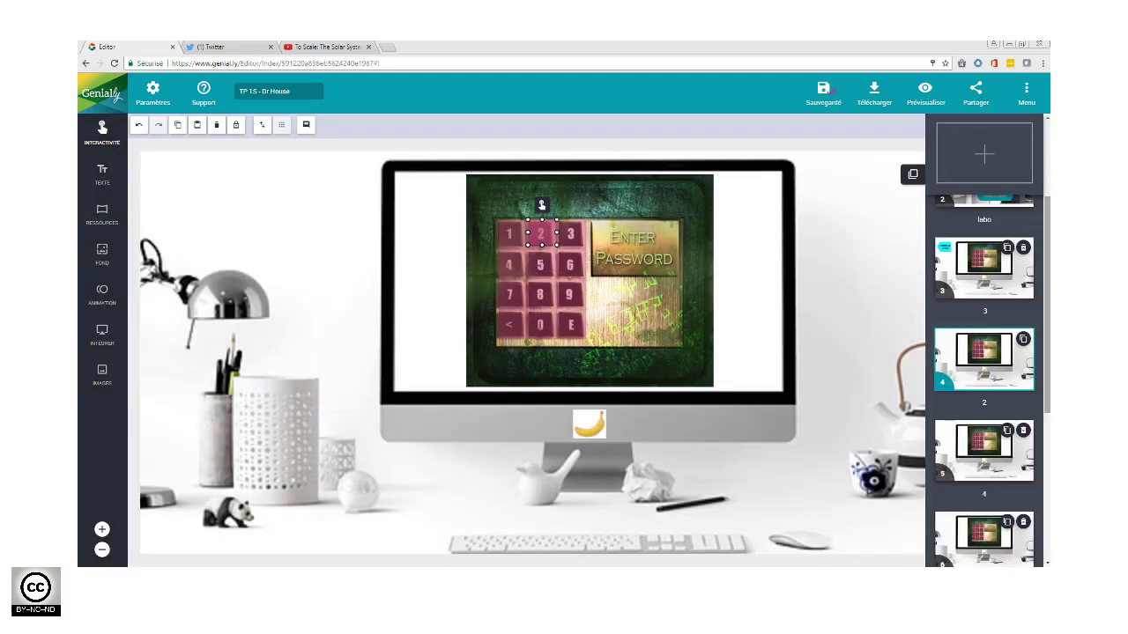
click(978, 441)
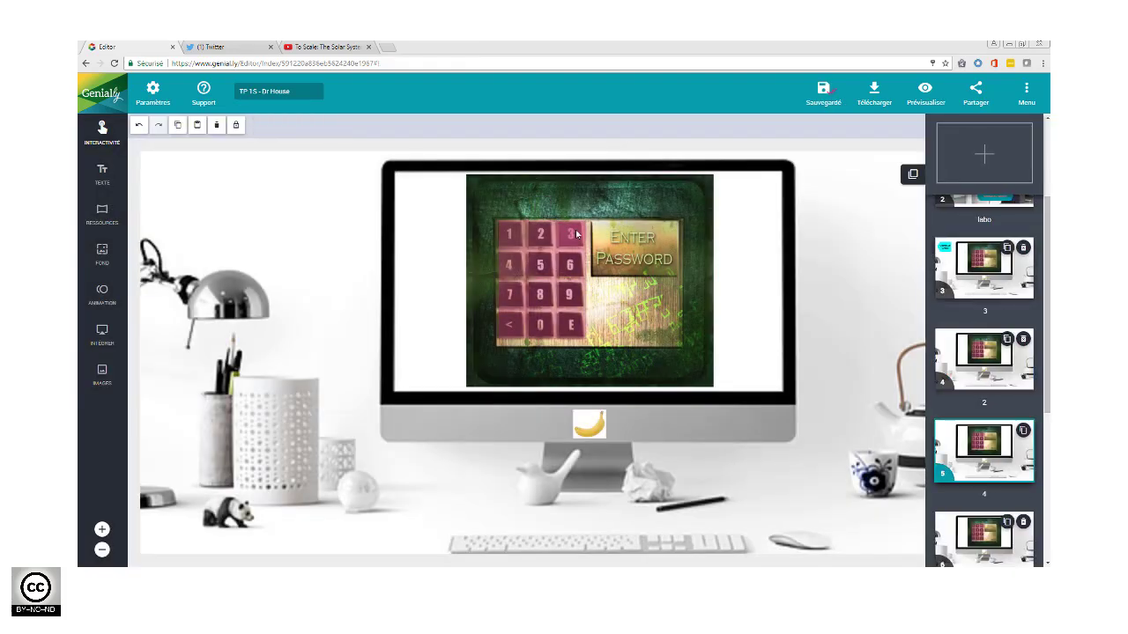
drag(575, 235, 511, 265)
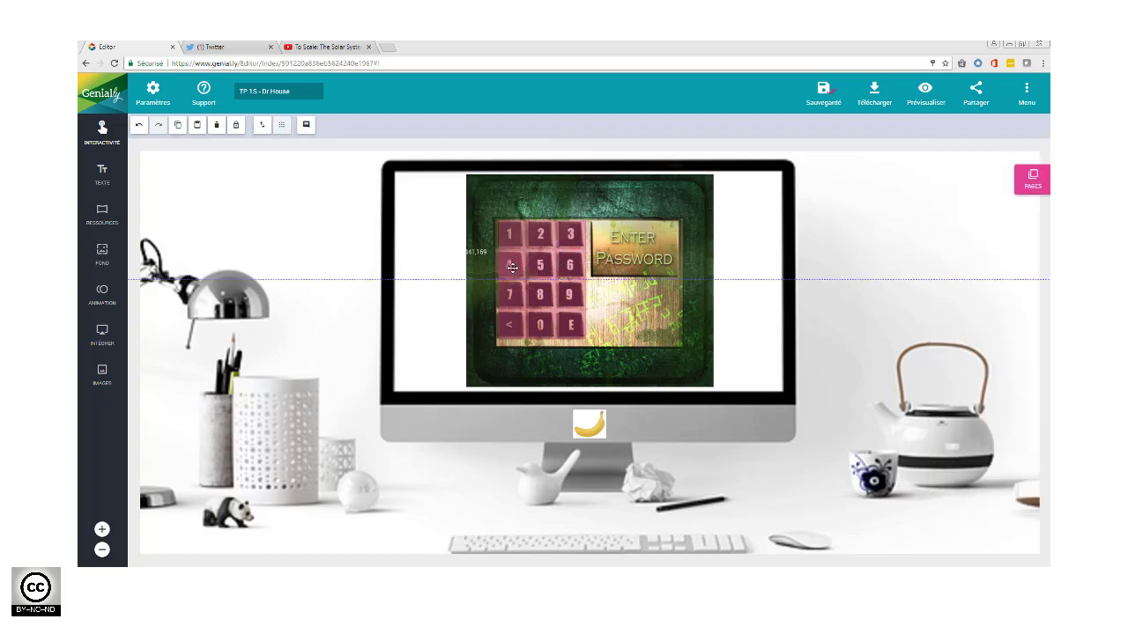
click(511, 266)
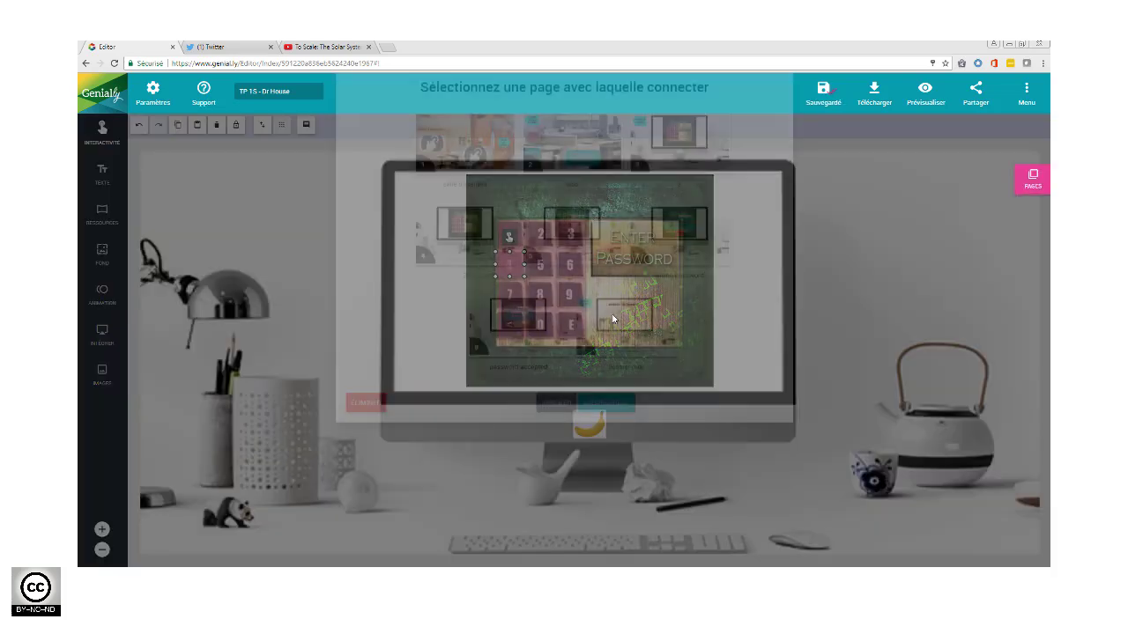
click(542, 354)
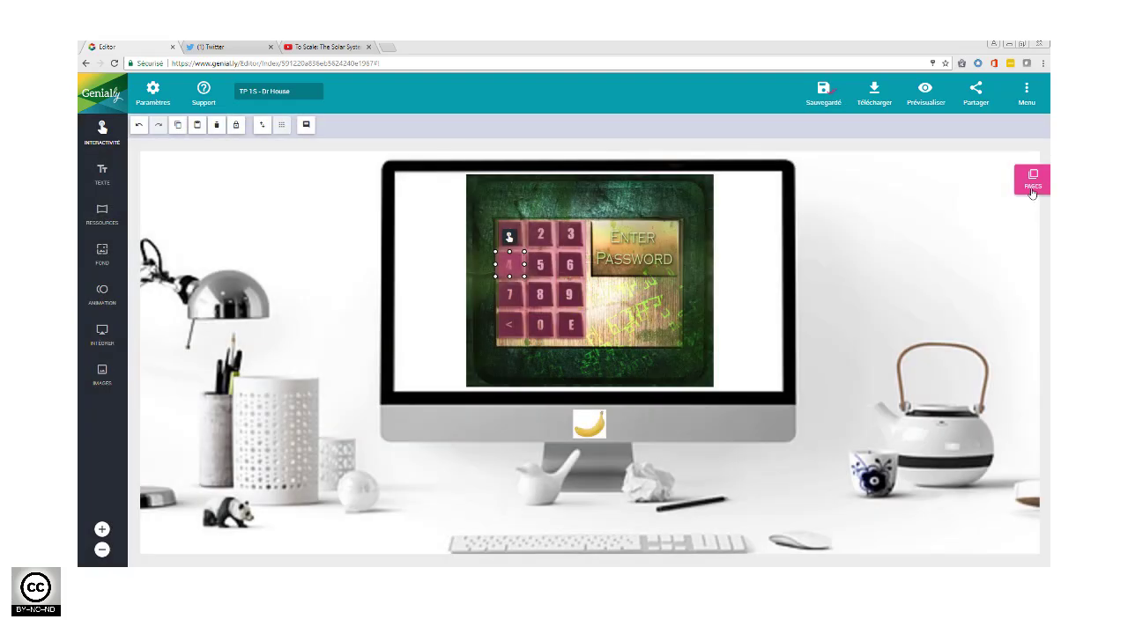
- On page "1", move the small invisible area onto key 1 and narrow it to fit the key
click(1031, 185)
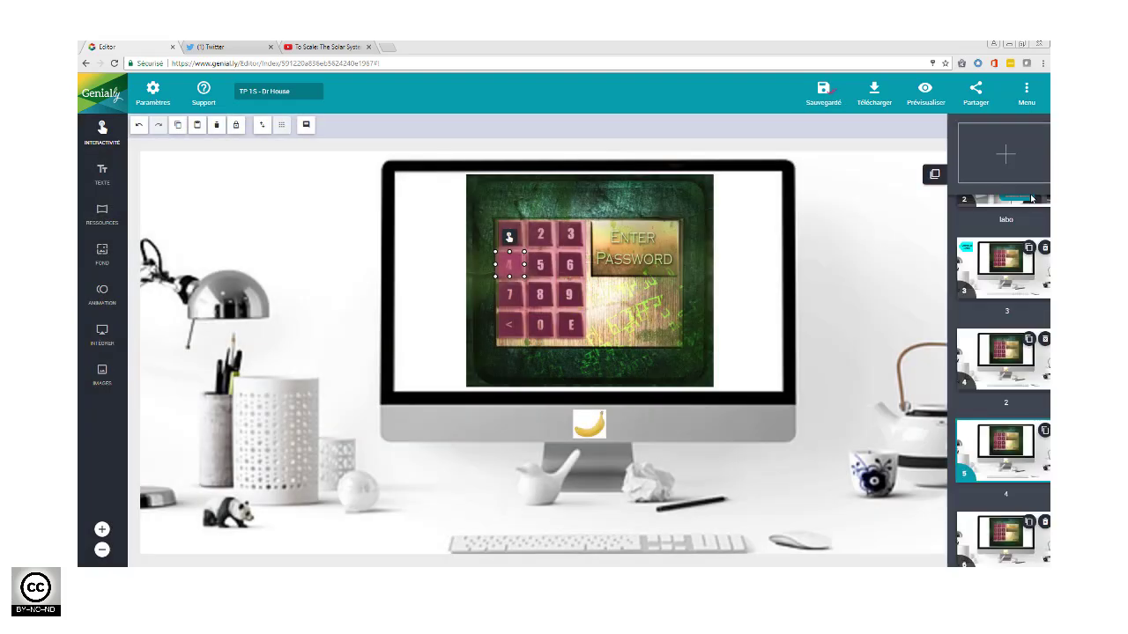
scroll(996, 493, down, 1)
click(999, 504)
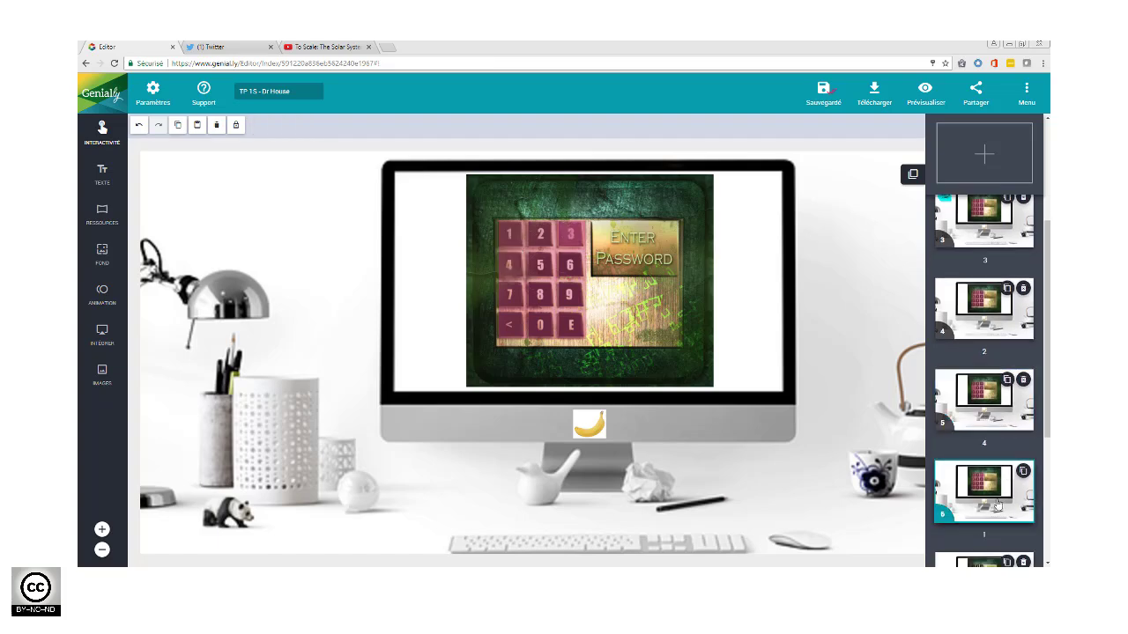
click(509, 237)
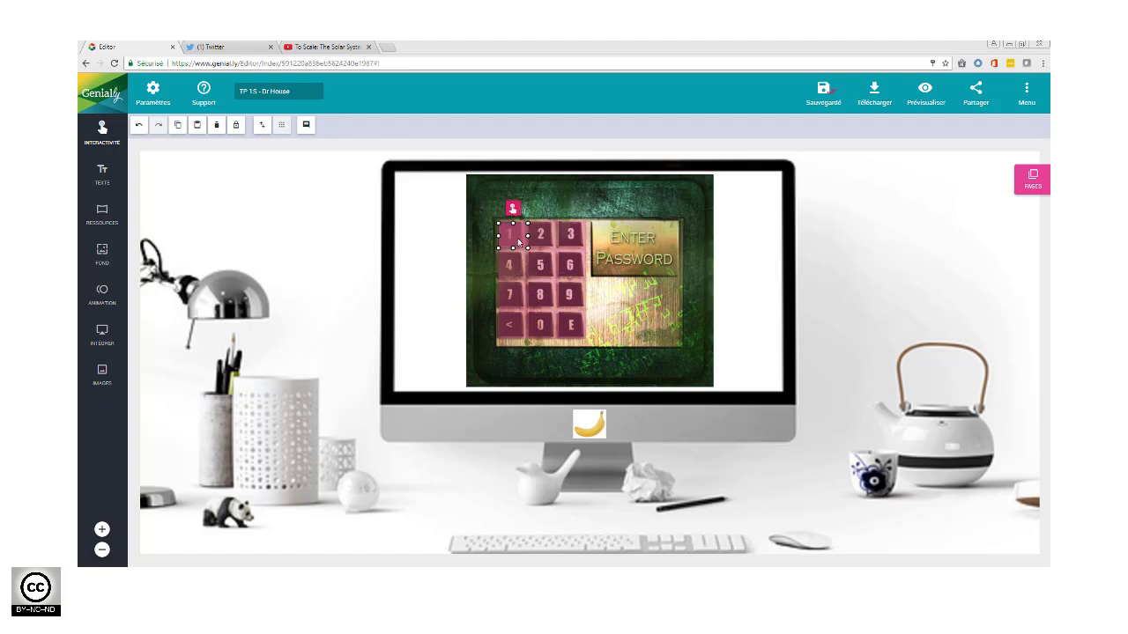
drag(512, 238, 496, 236)
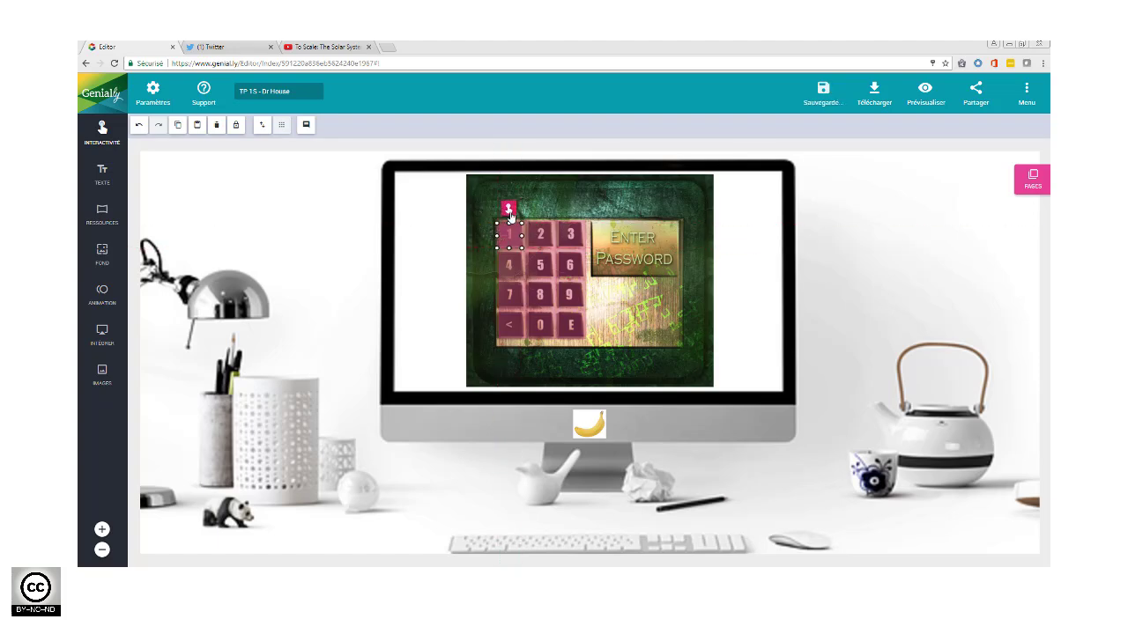
- Link the small invisible area over key 1 to the "password accepted" page and save the link
click(509, 211)
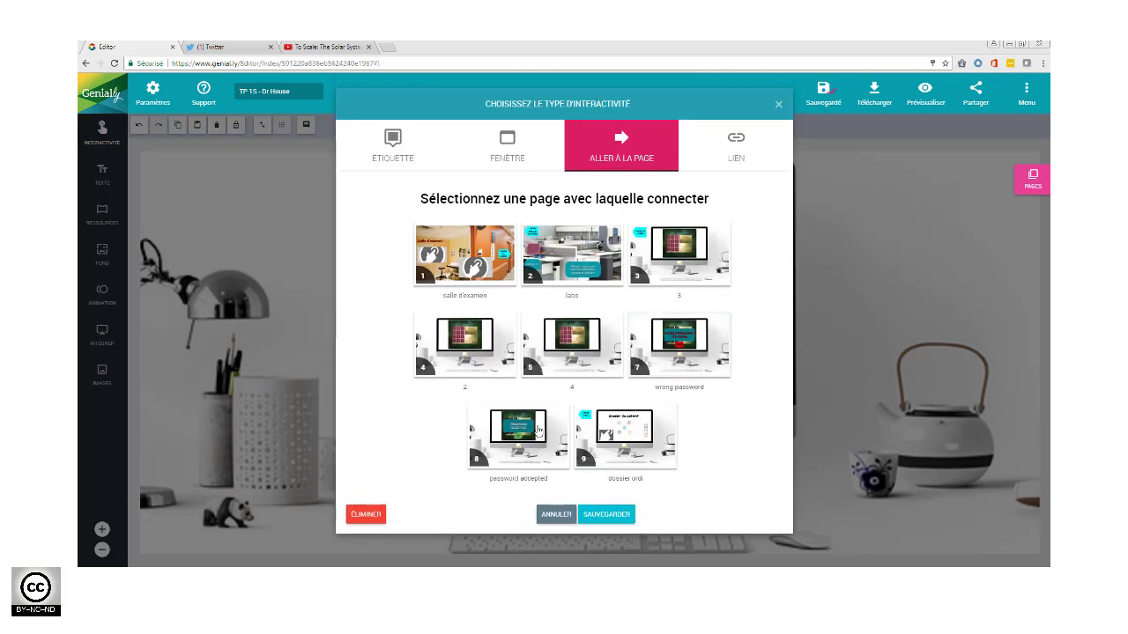
click(538, 440)
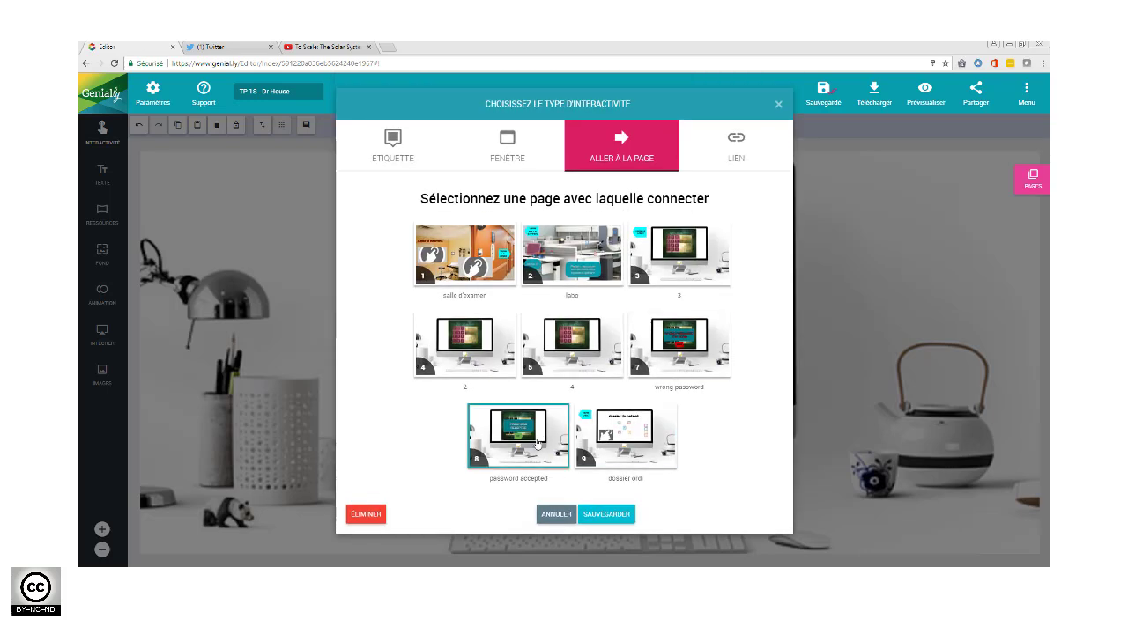
click(589, 518)
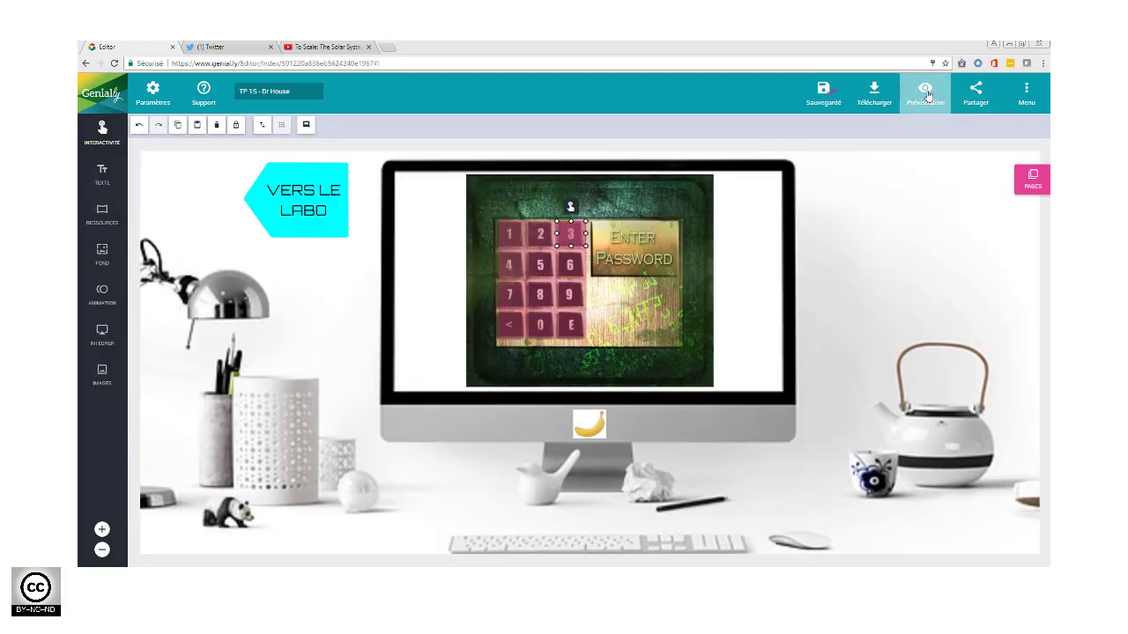
- Preview the Genially from page "3", enter the correct password on the keypad, and close the preview
click(925, 92)
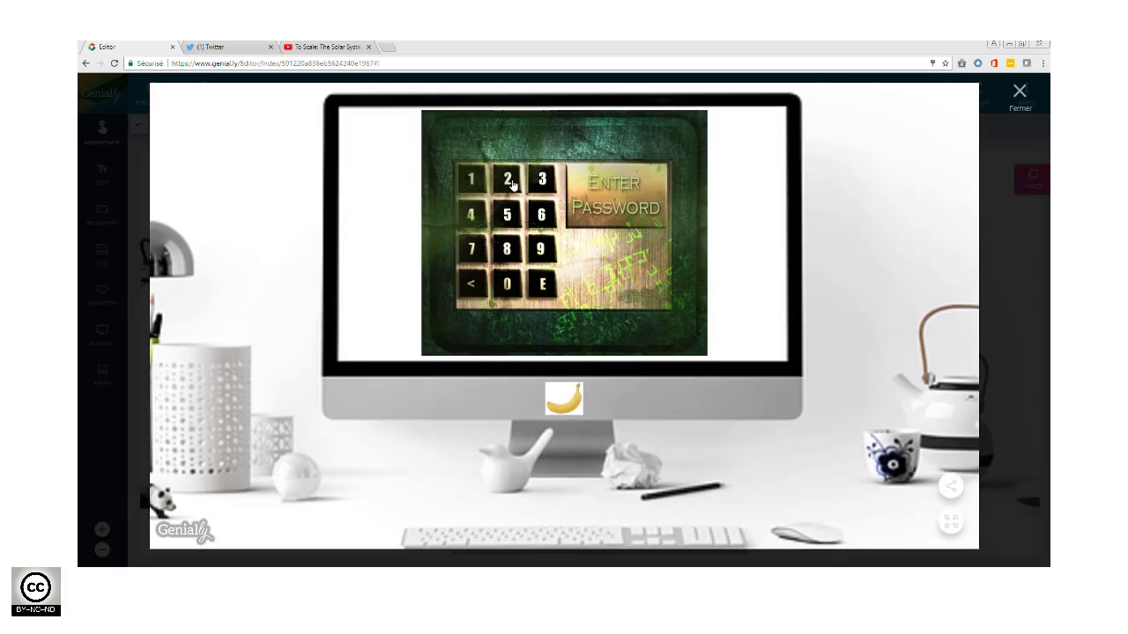
click(473, 177)
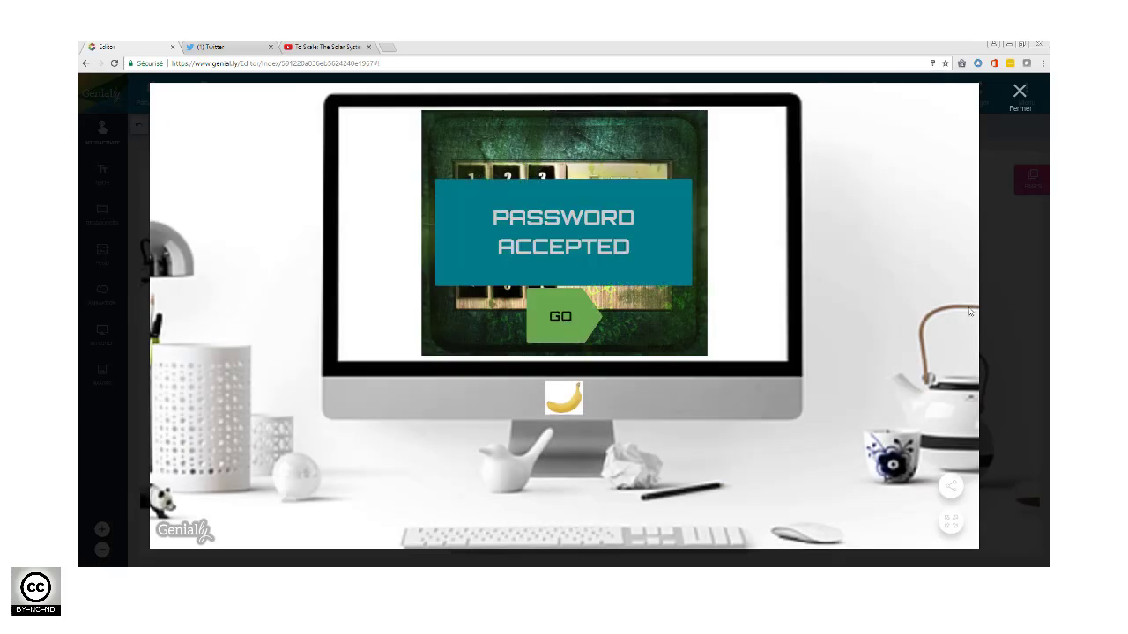
click(1020, 91)
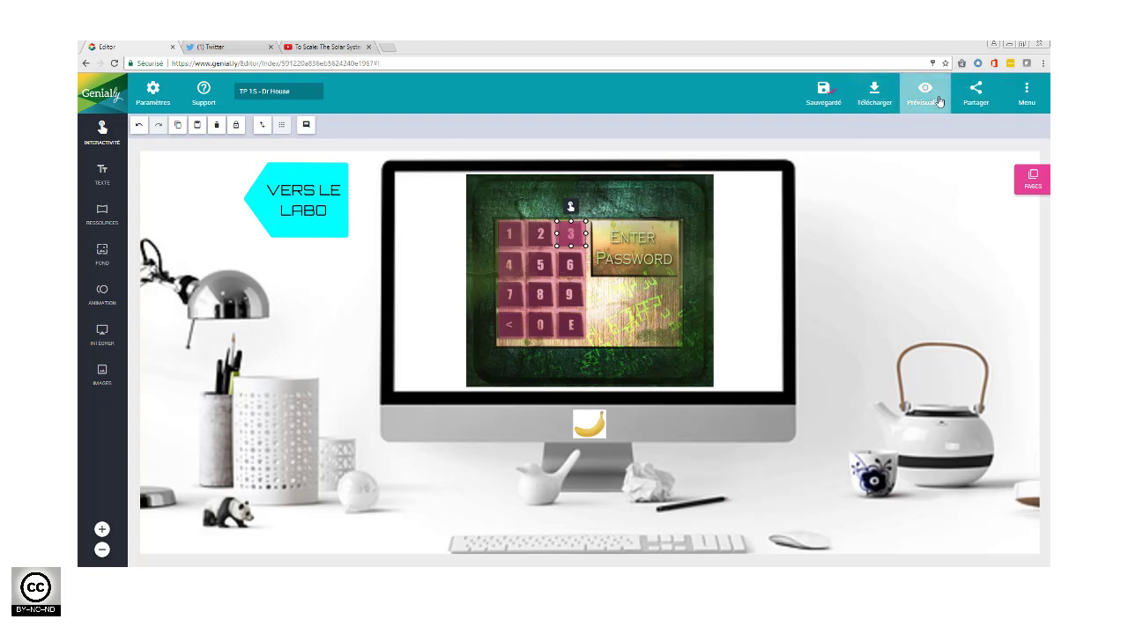
- Preview the keypad again, test wrong keys including 9, go back from the "wrong password" page each time, and close the preview
click(939, 101)
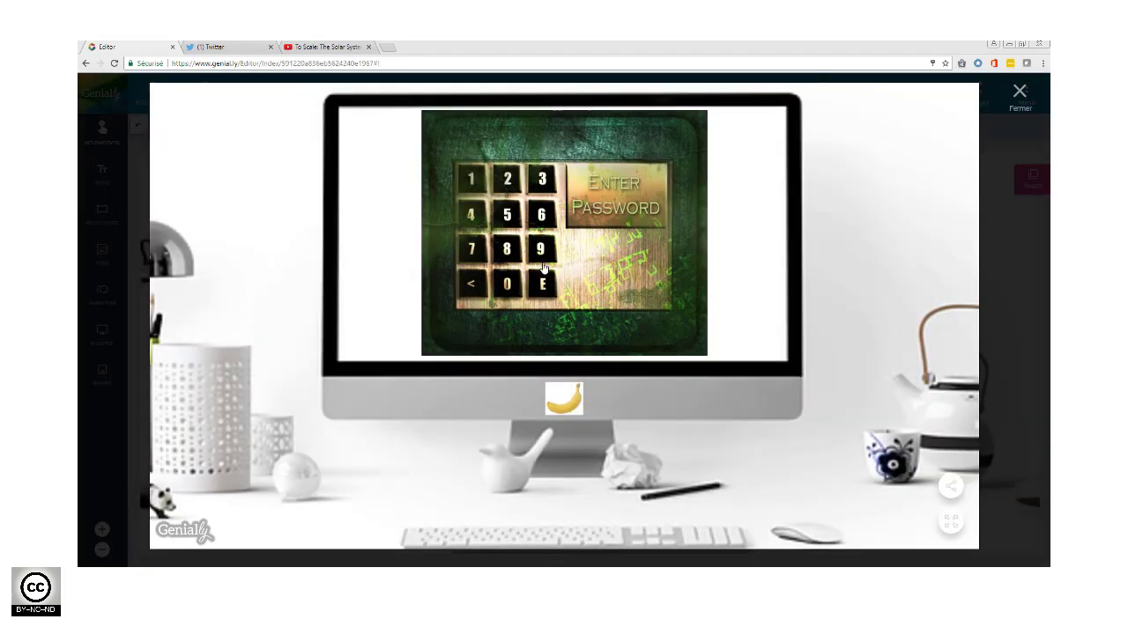
click(543, 251)
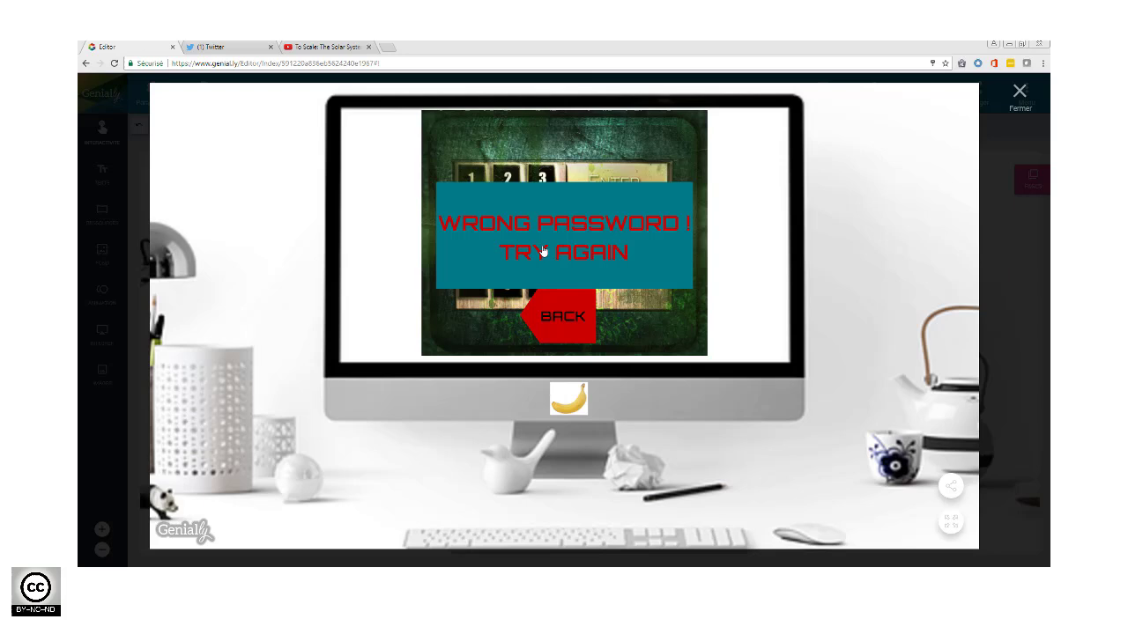
click(573, 307)
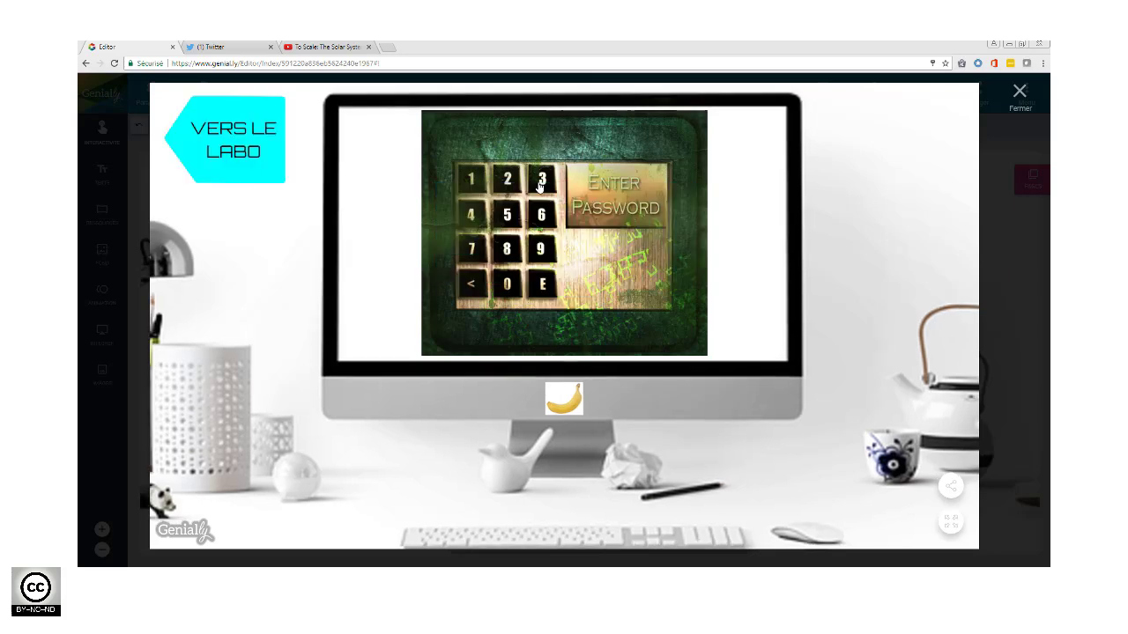
click(509, 181)
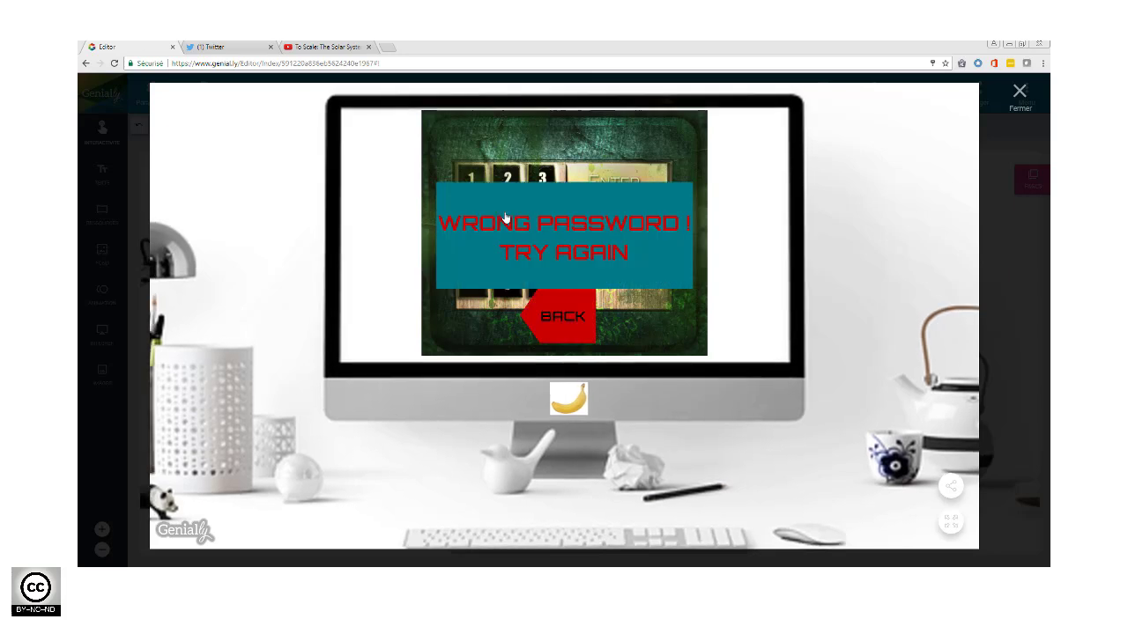
click(639, 325)
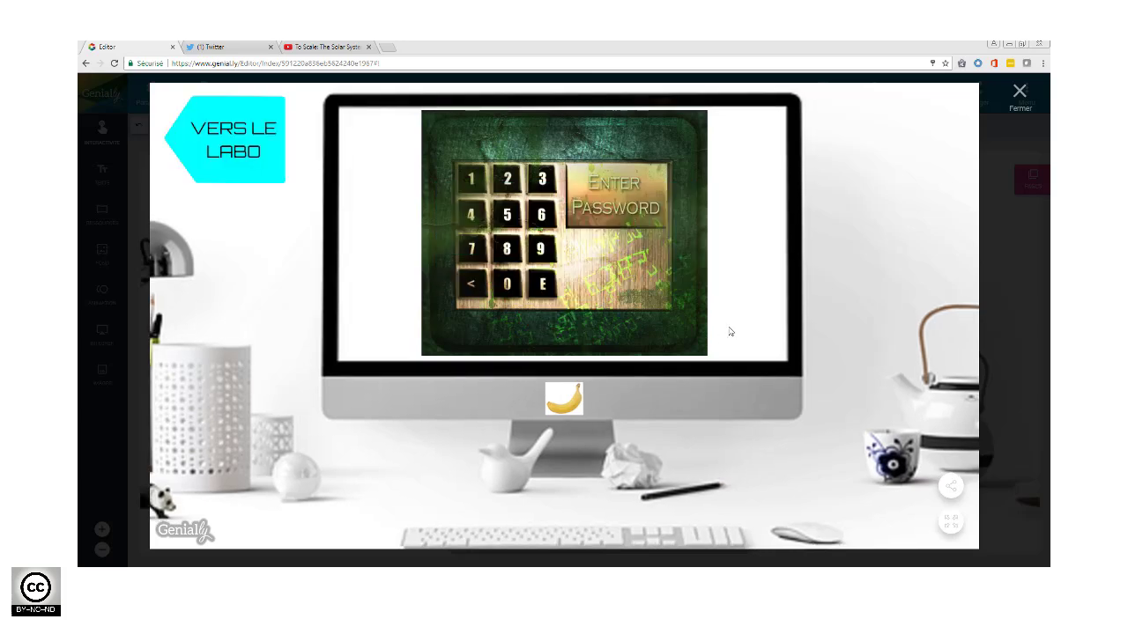
click(1020, 92)
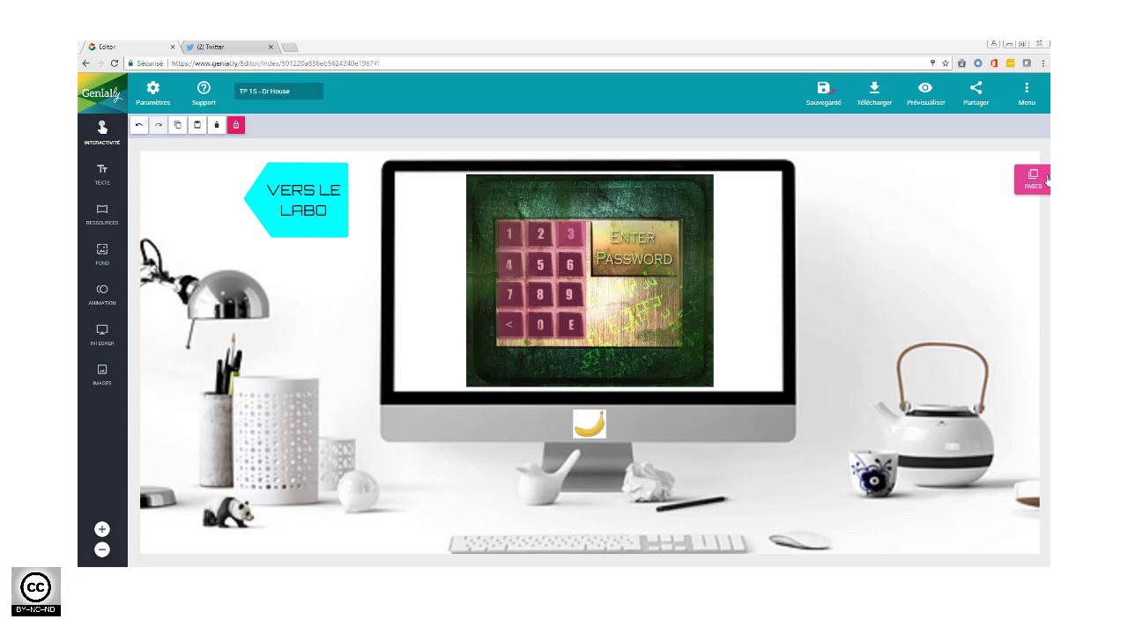
- Duplicate page "2" and name the copy "erreur 1"
click(1044, 179)
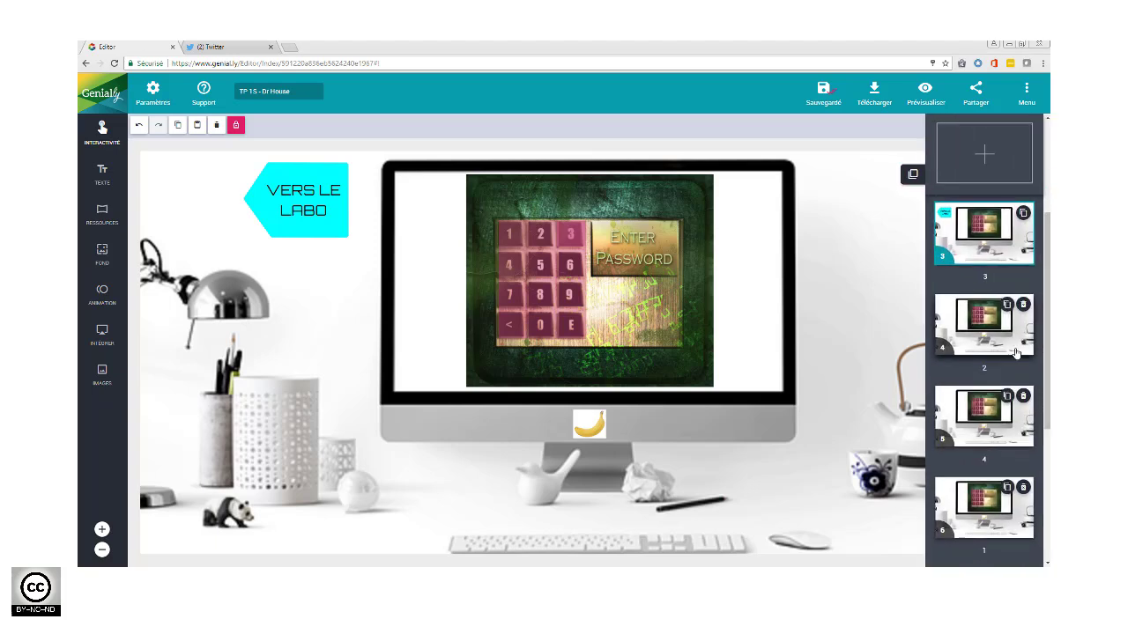
click(1015, 353)
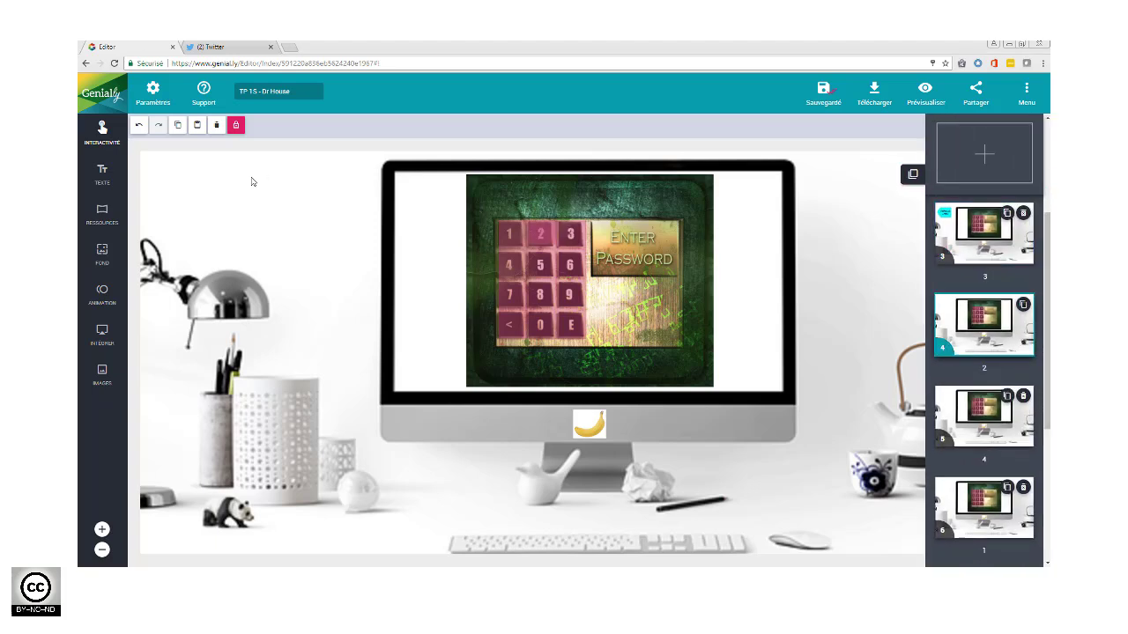
click(1023, 304)
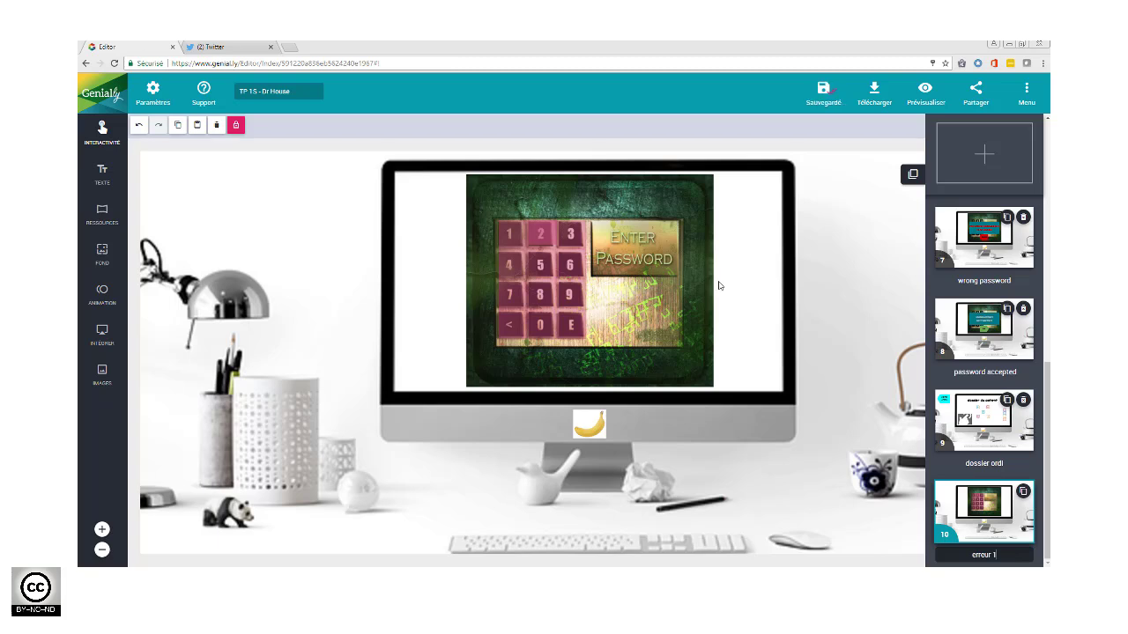
- Delete the small invisible area over key 2 on page "erreur 1", keeping only the large area
click(541, 236)
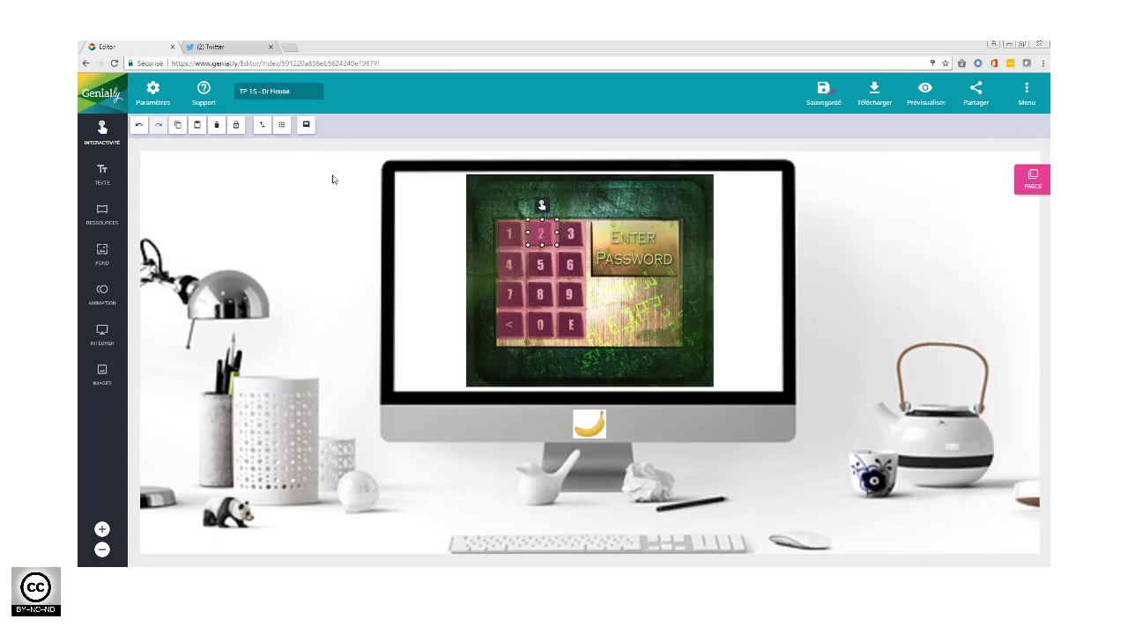
key(Delete)
click(616, 365)
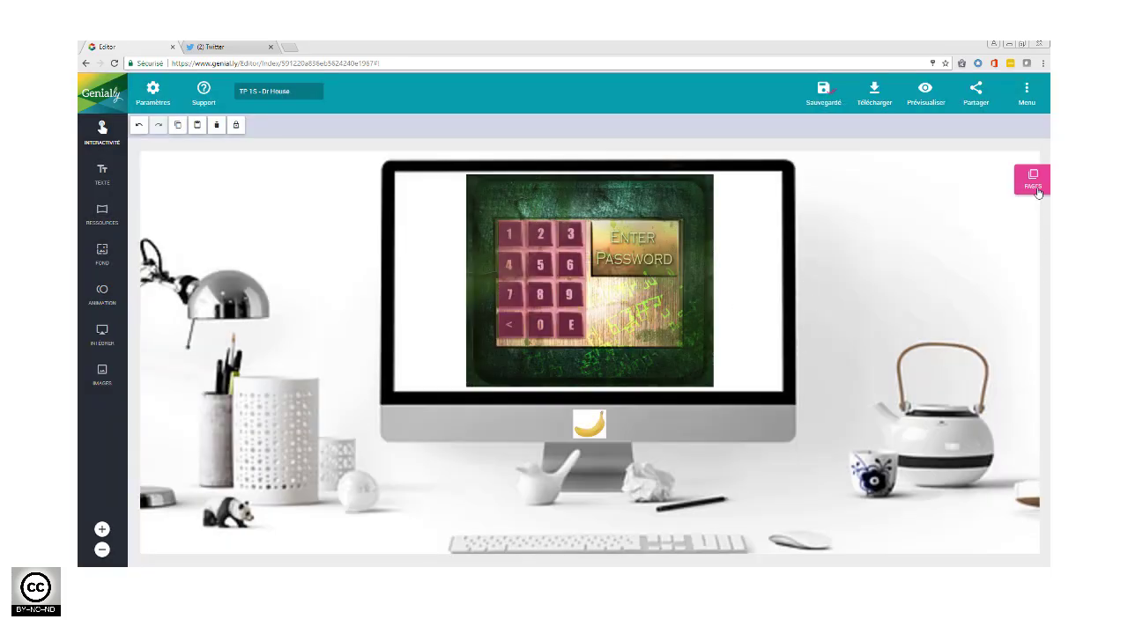
- Duplicate page "erreur 1" and name the copy "erreur 2"
click(1035, 187)
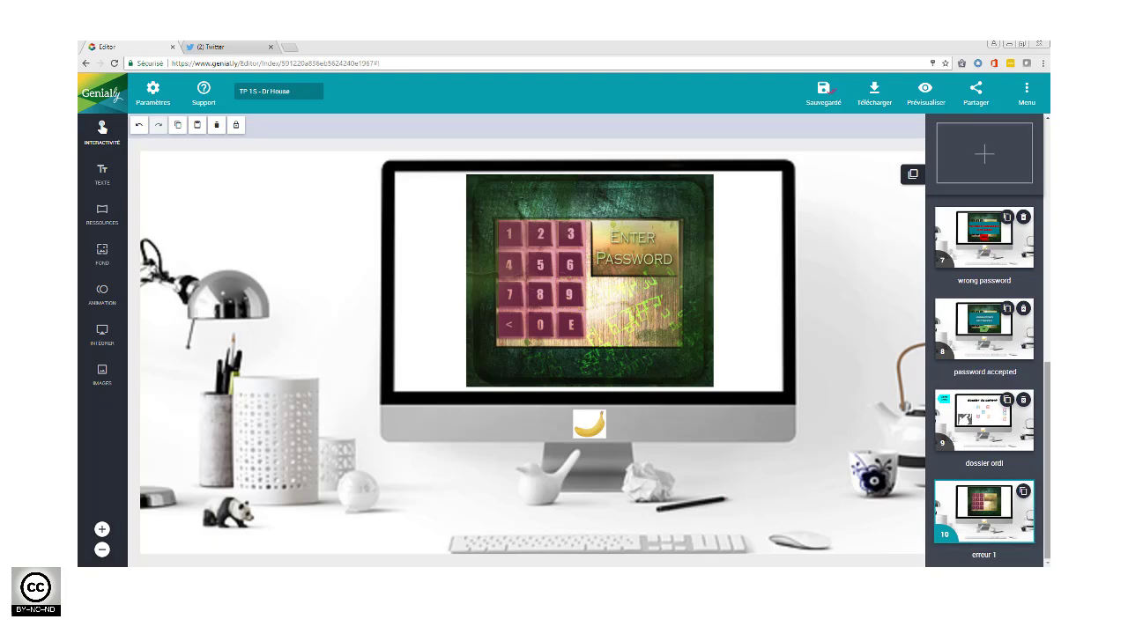
click(1023, 490)
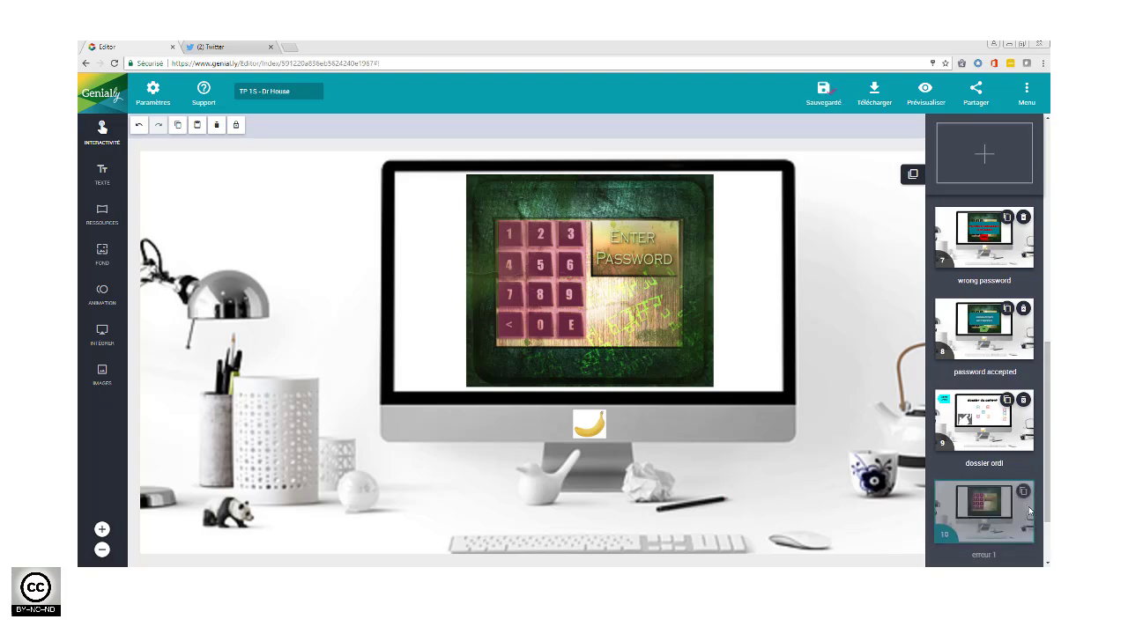
drag(984, 554, 1001, 555)
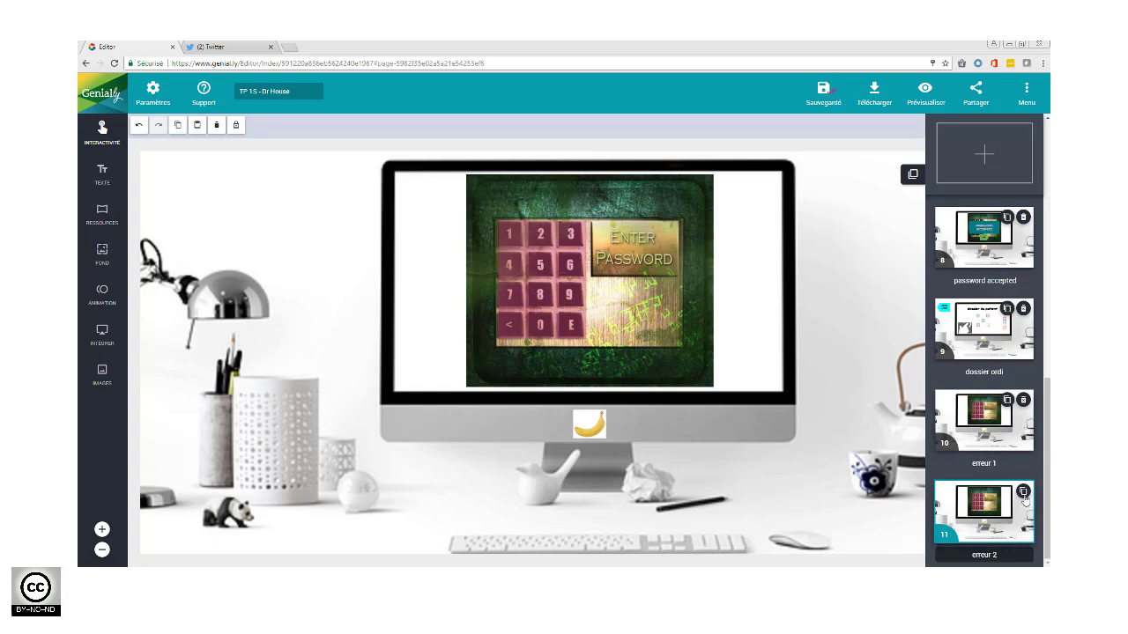
- Duplicate page "erreur 2" and name the copy "erreur 3"
click(1023, 492)
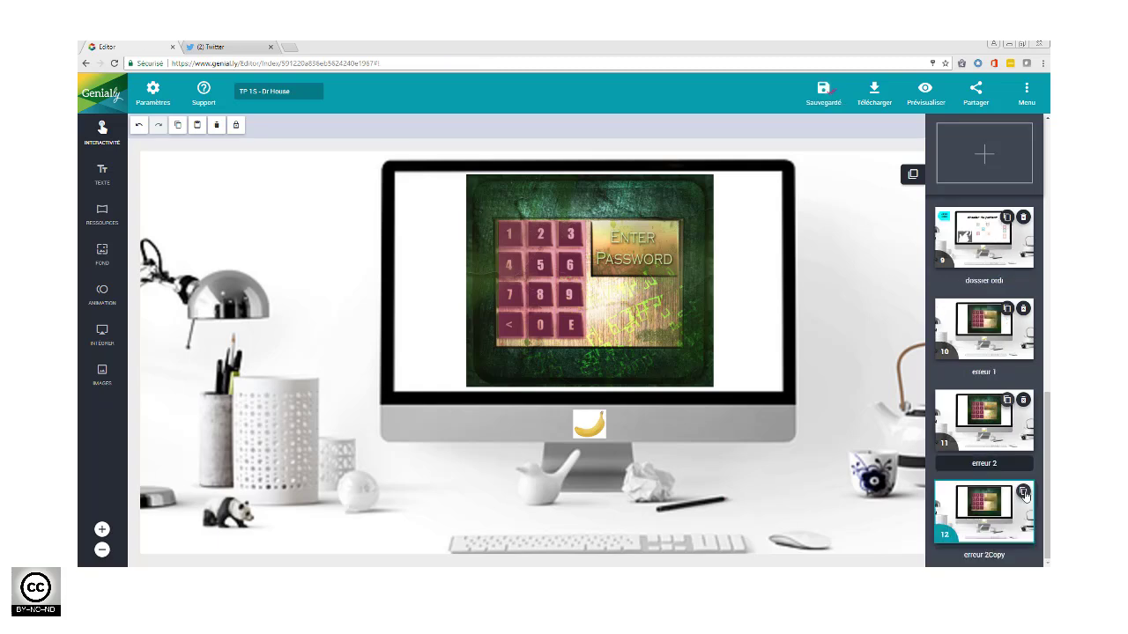
click(986, 554)
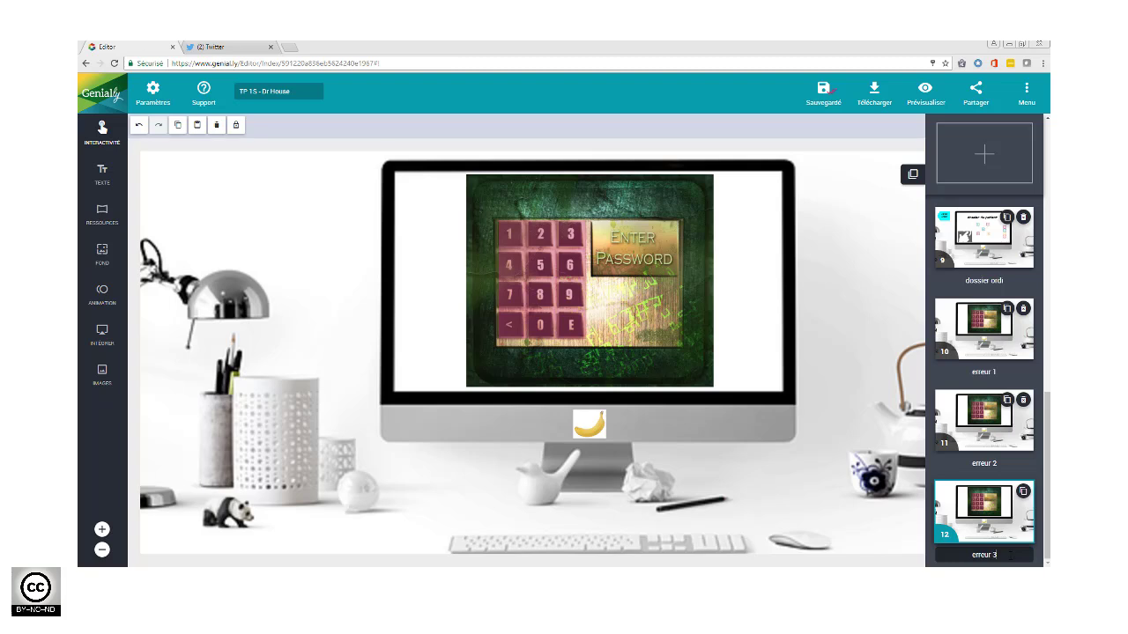
- Link the large invisible keypad area on page "erreur 1" to page "erreur 2"
click(984, 329)
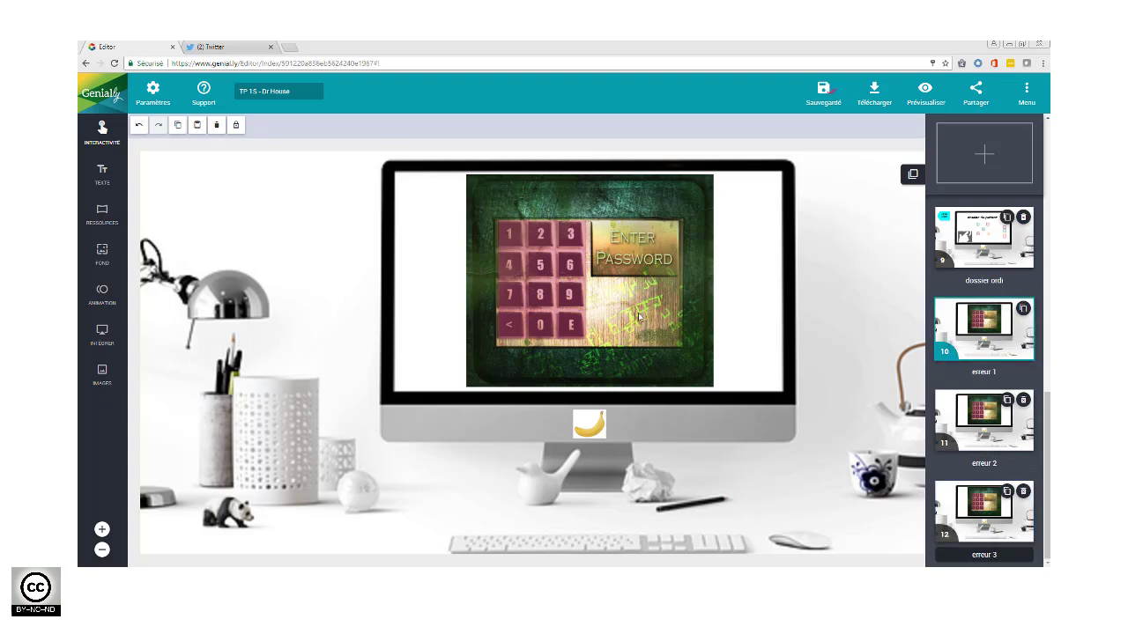
click(555, 289)
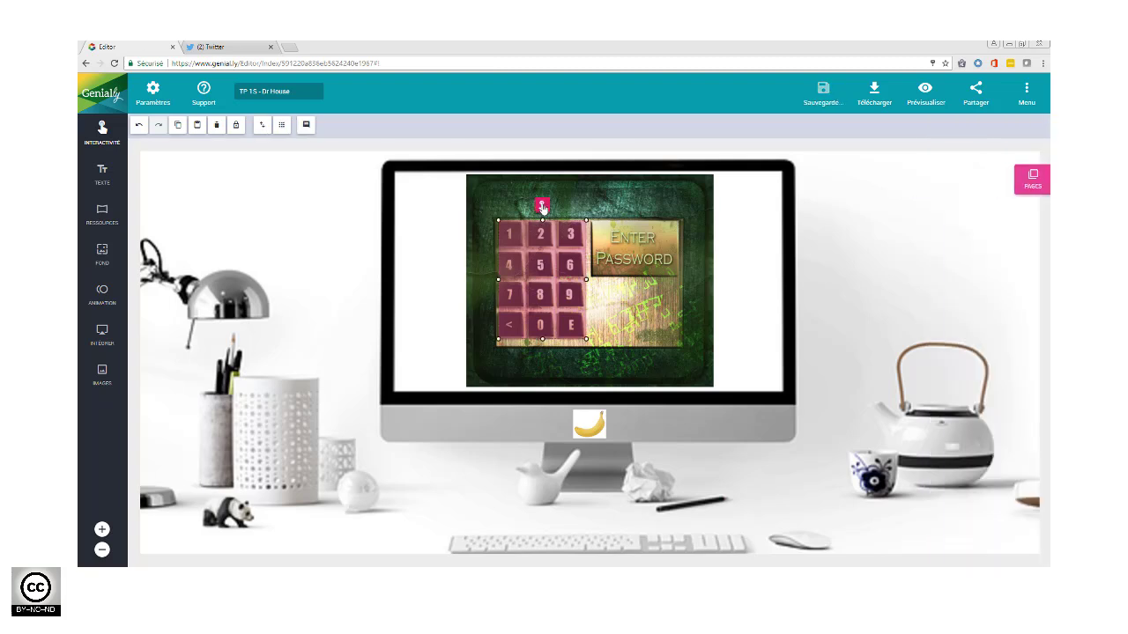
click(542, 206)
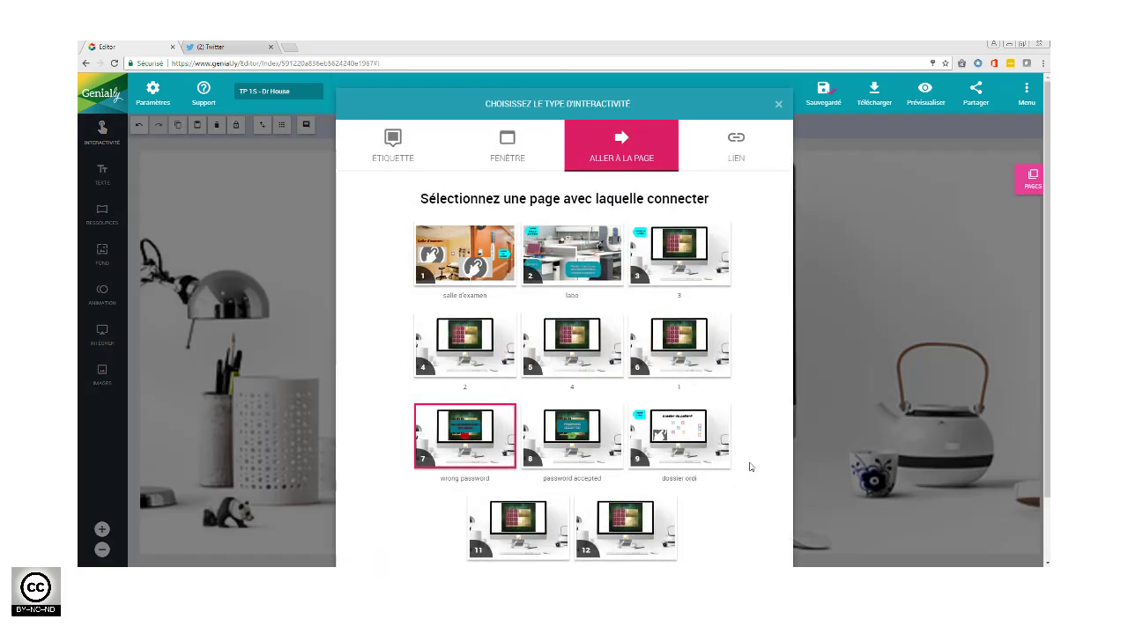
scroll(750, 467, down, 1)
click(537, 455)
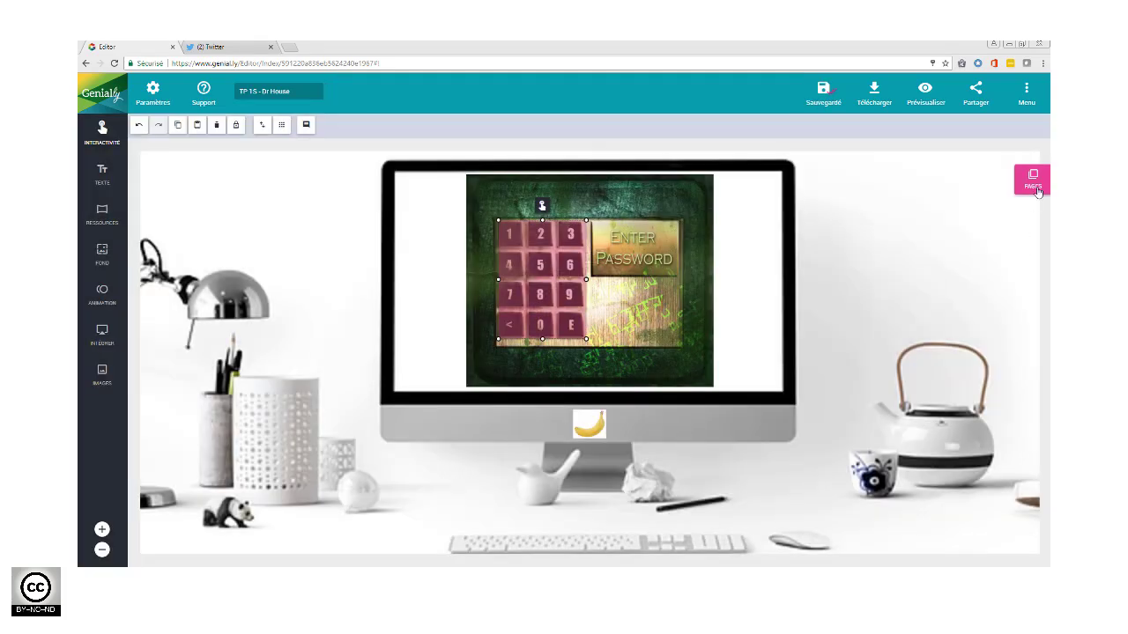
- Link the large invisible keypad area on page "erreur 2" to page "erreur 3" and save the interactivity
click(1041, 174)
mouse_move(1032, 521)
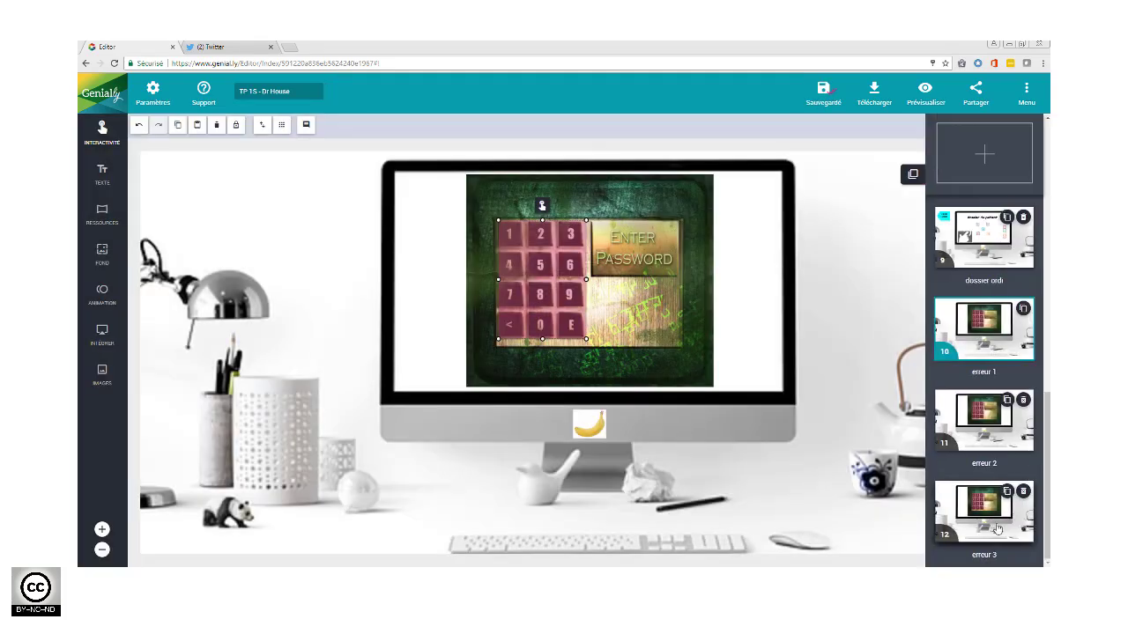
click(996, 528)
click(984, 421)
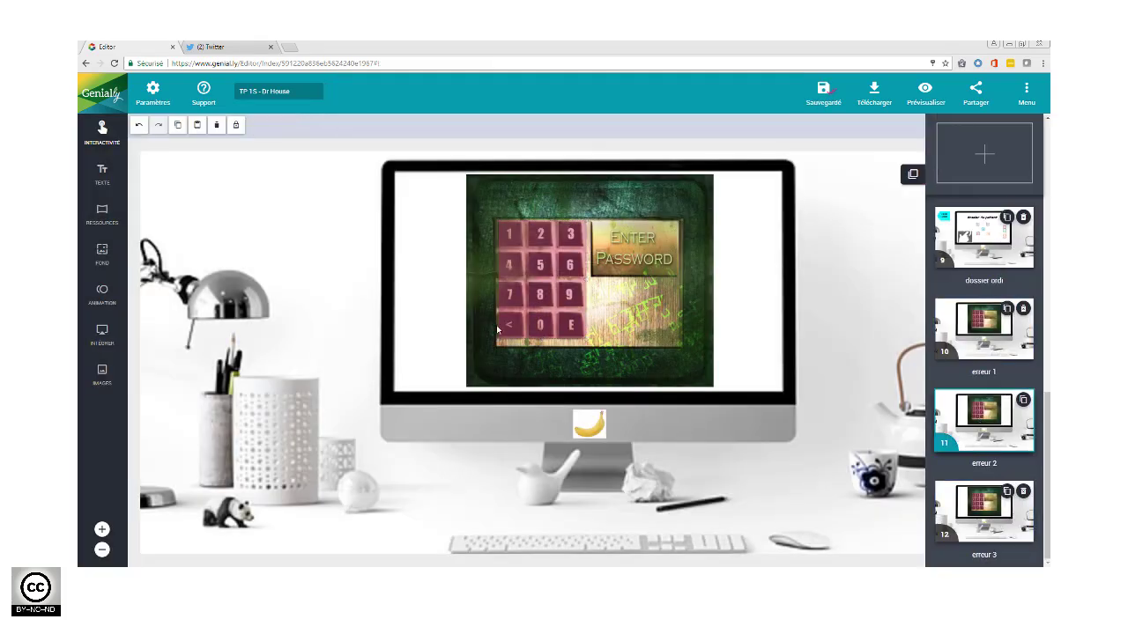
click(551, 294)
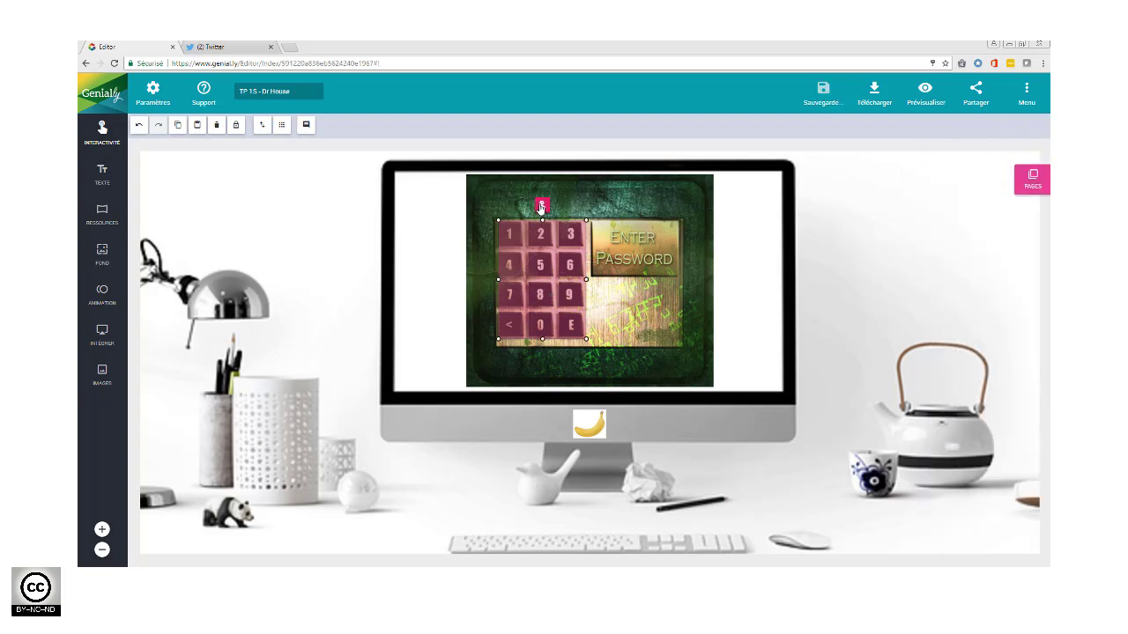
click(541, 207)
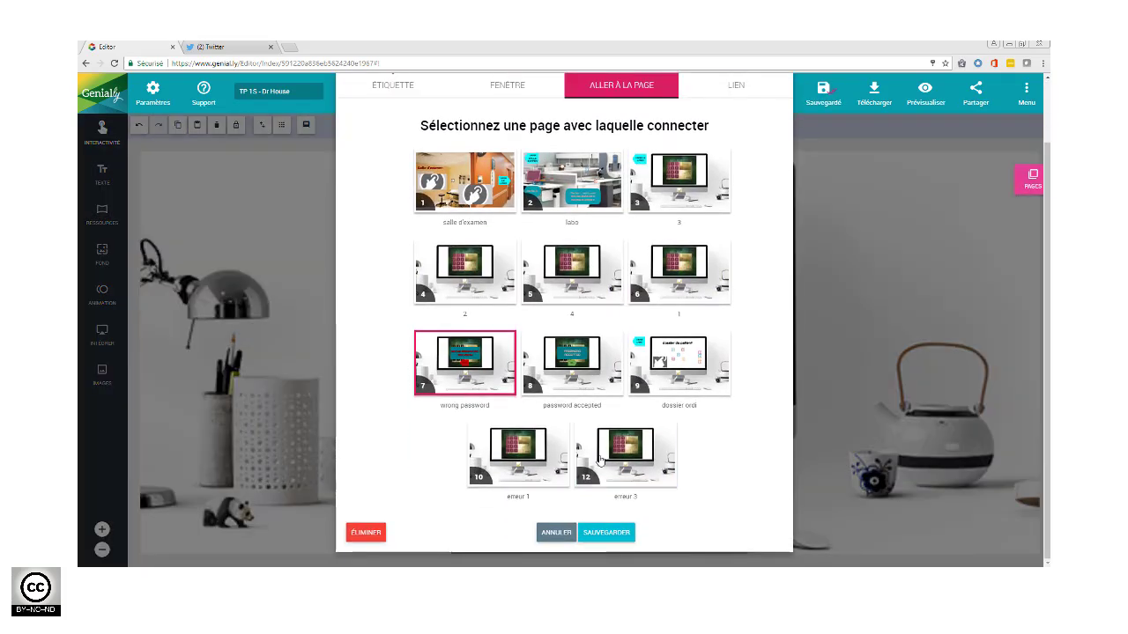
click(599, 458)
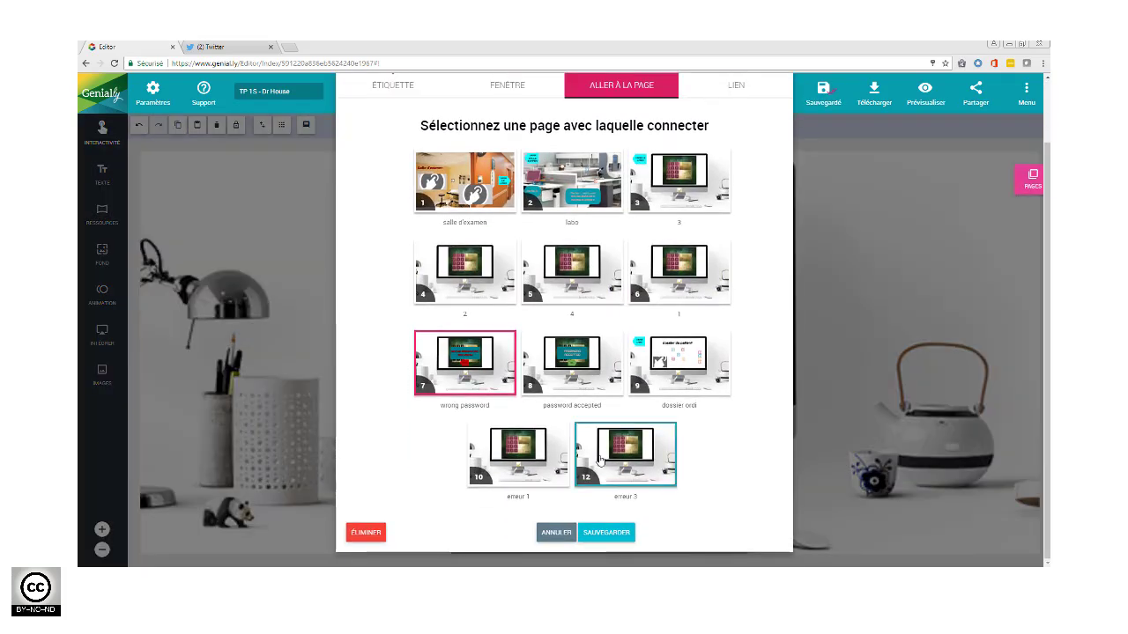
click(610, 535)
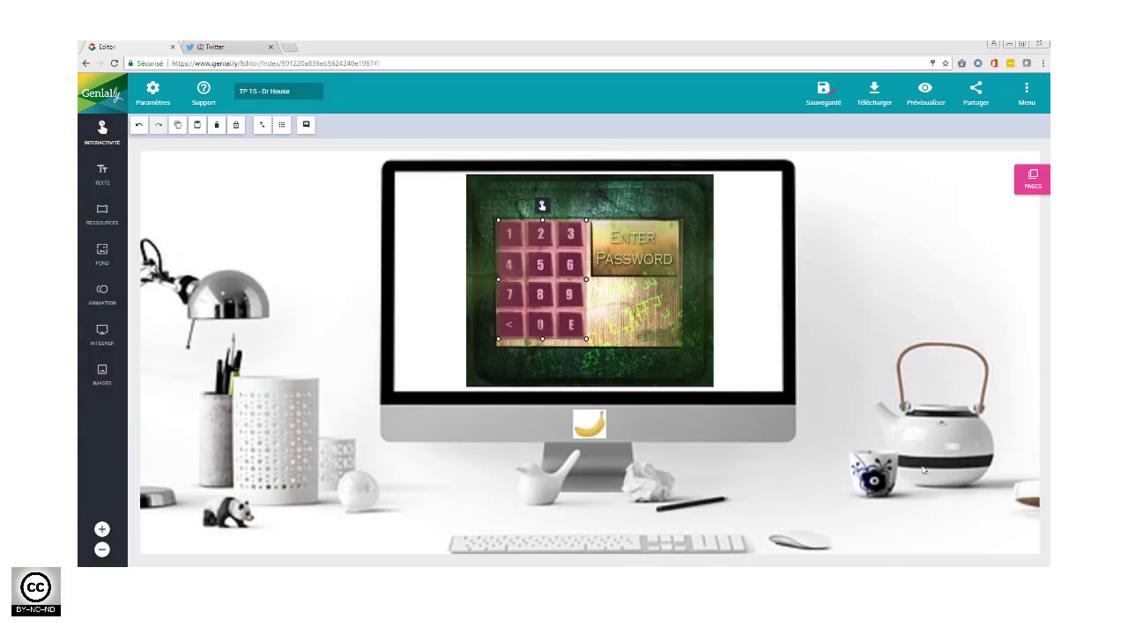
- On page "erreur 3", save the large invisible keypad area's interactivity with "wrong password" as the linked page
click(1039, 191)
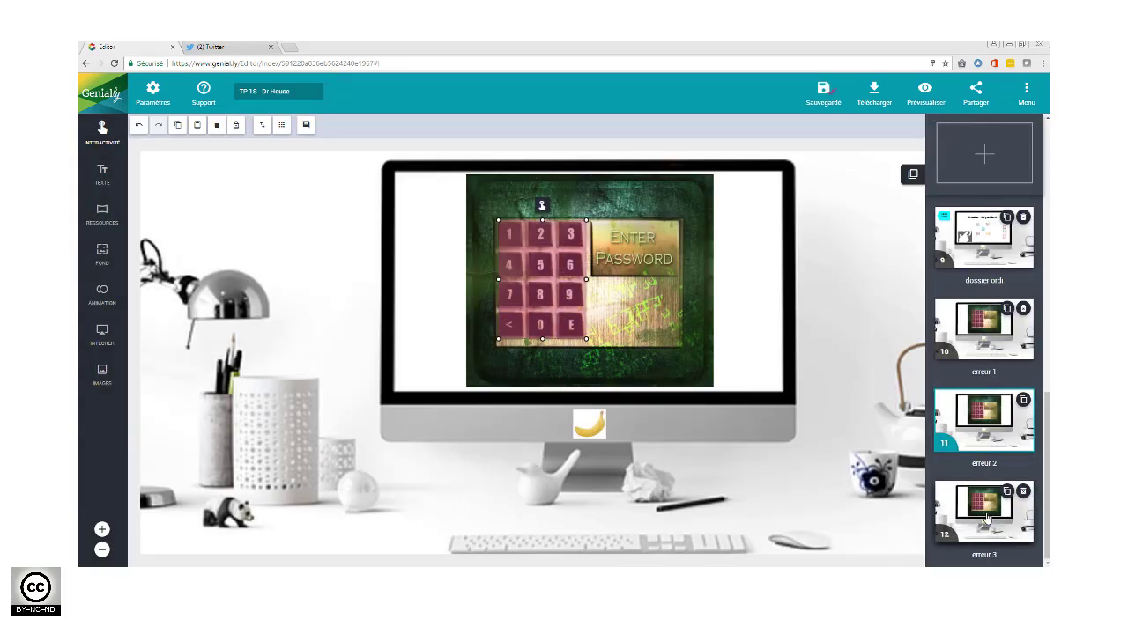
click(986, 518)
click(552, 300)
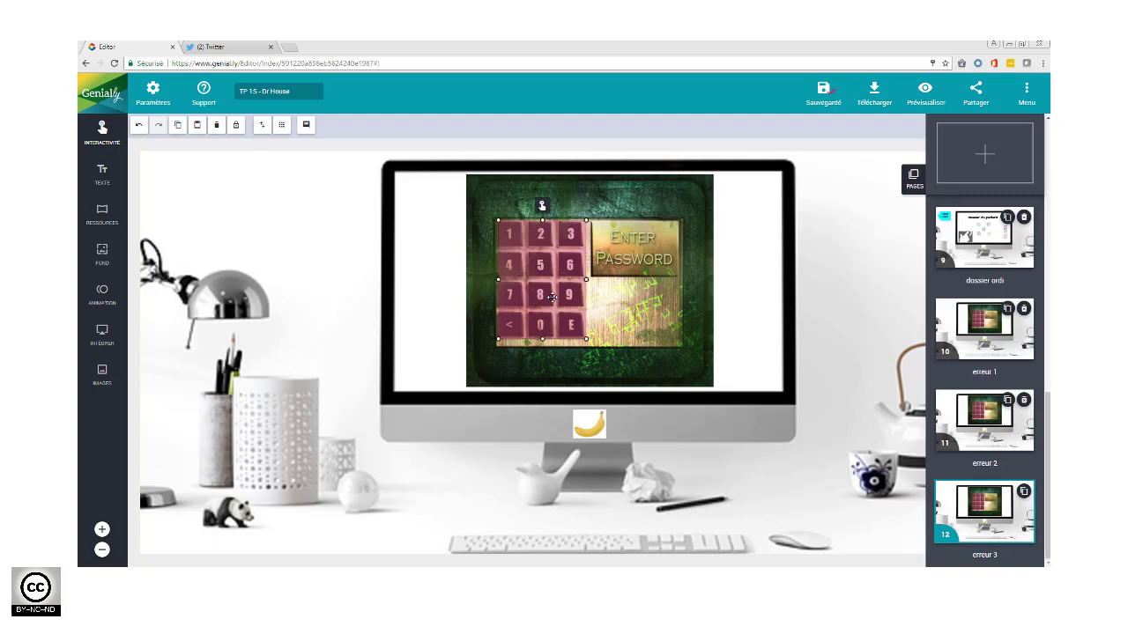
click(542, 205)
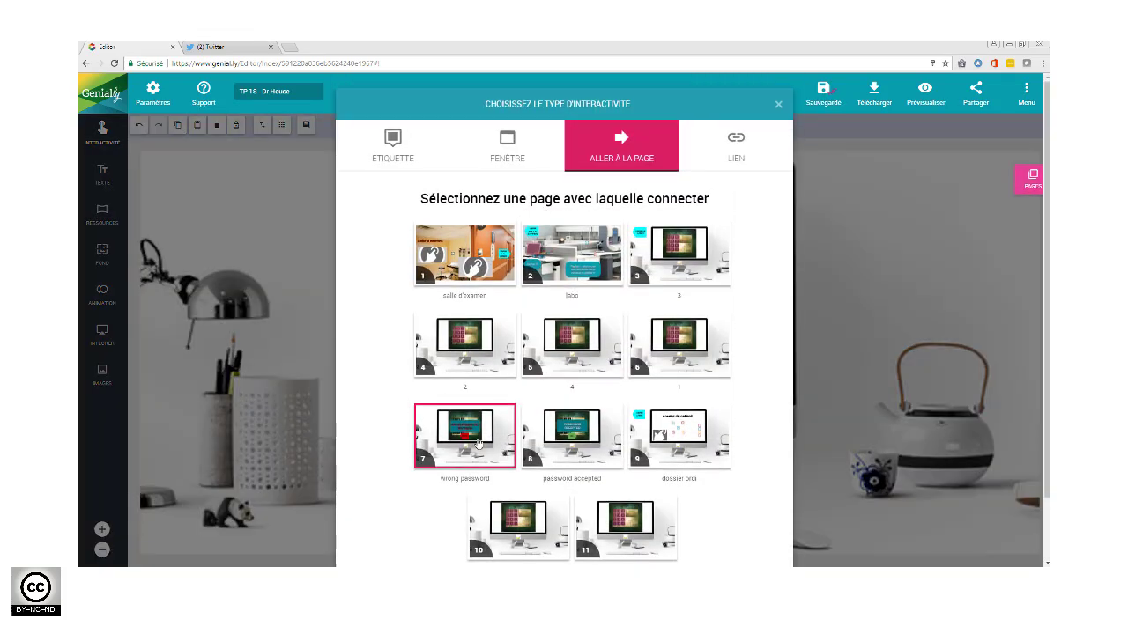
scroll(740, 467, down, 2)
click(606, 531)
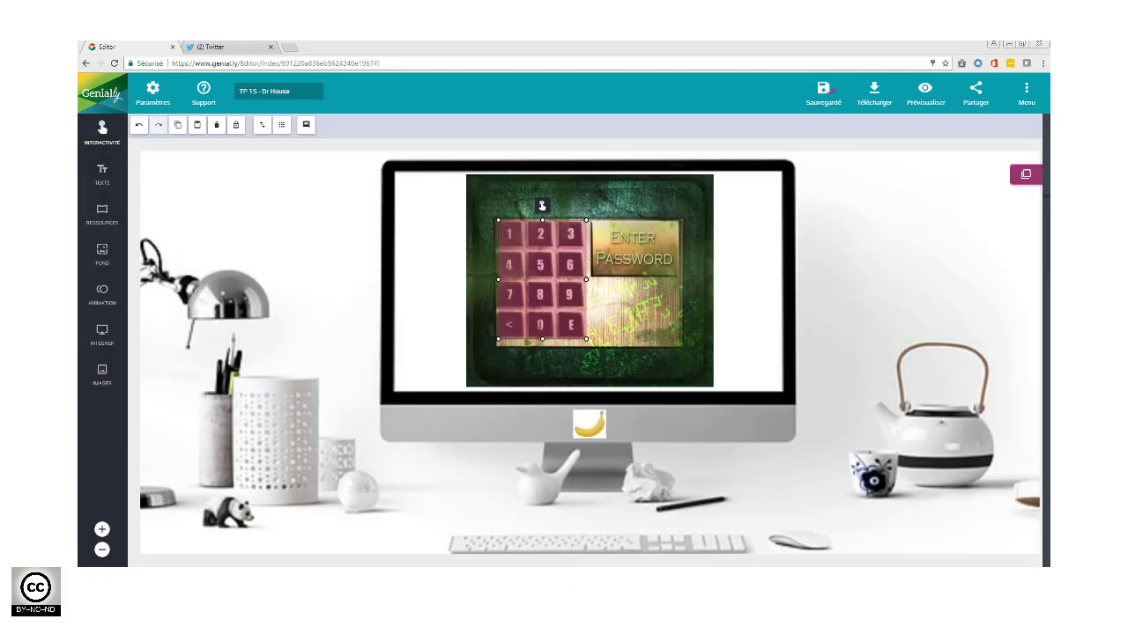
- Link the large invisible keypad area on page "3" to page "erreur 1" and save the interactivity
mouse_move(1031, 187)
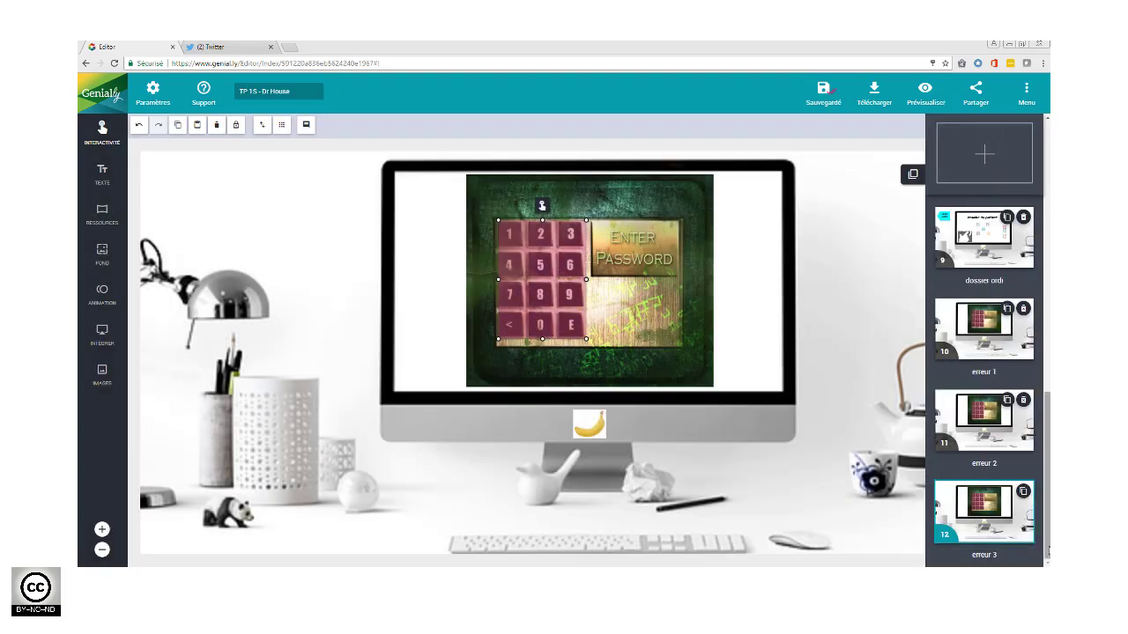
scroll(984, 378, up, 5)
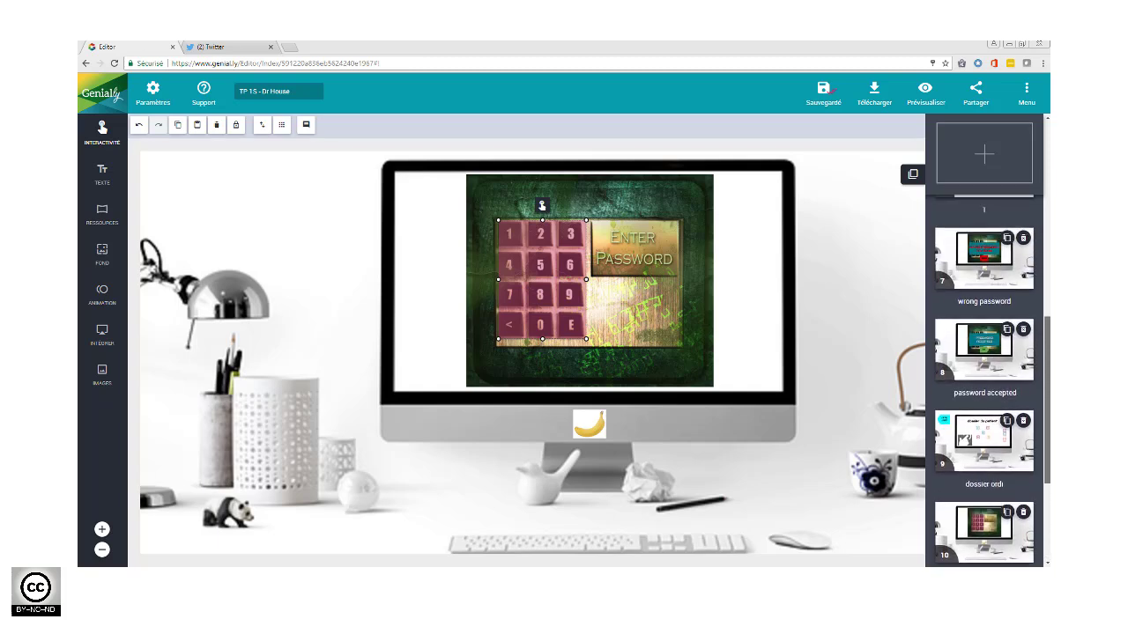
scroll(961, 253, up, 3)
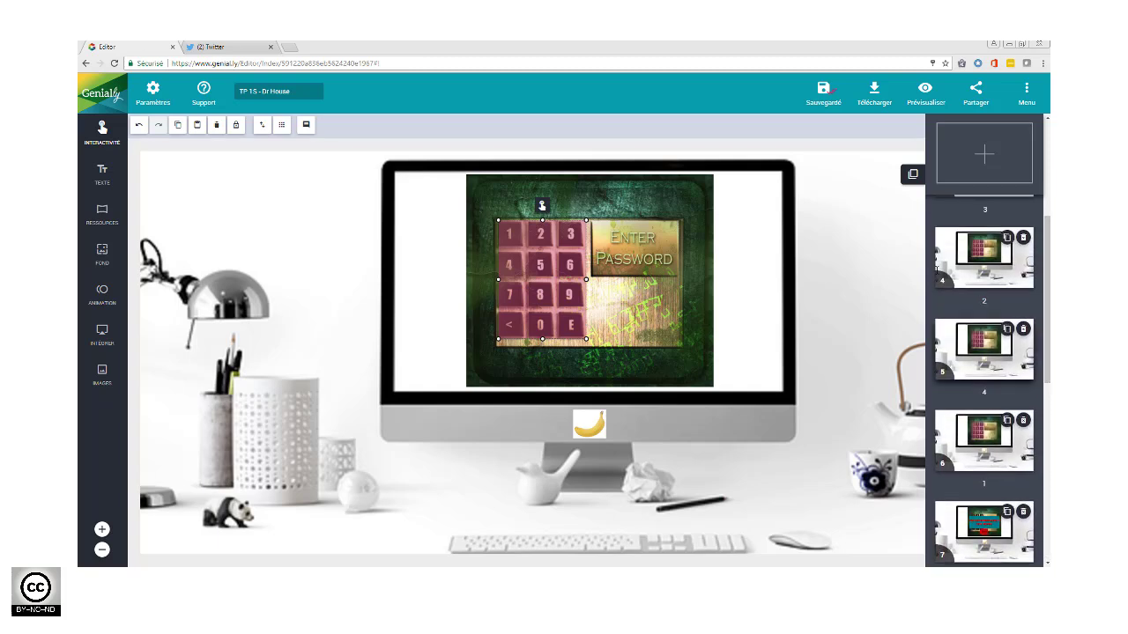
click(961, 253)
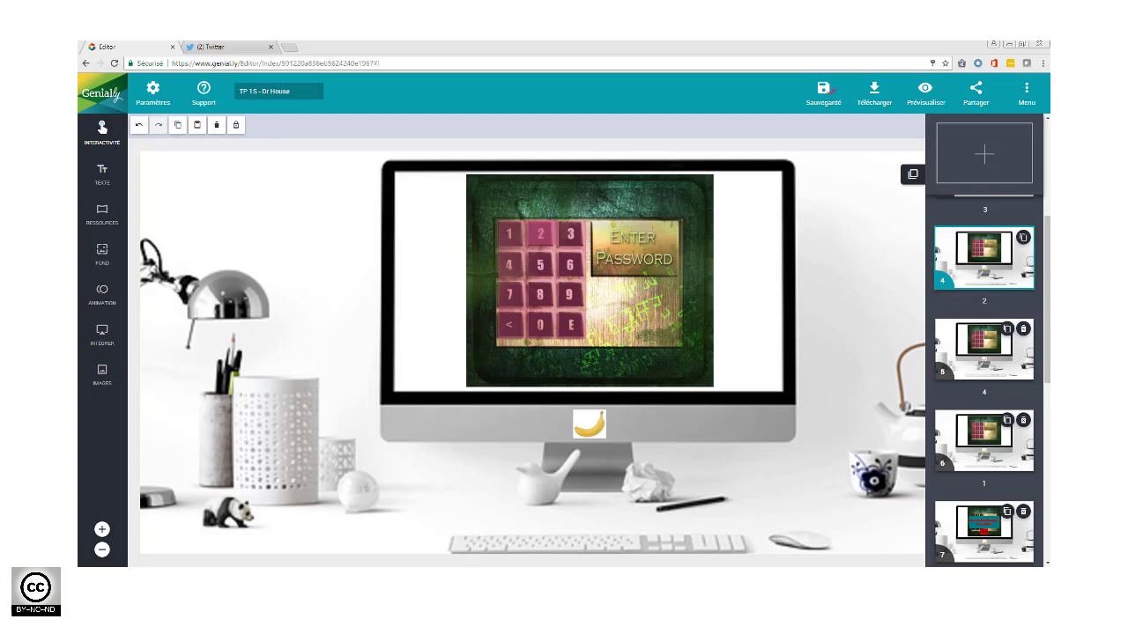
scroll(961, 264, up, 1)
click(542, 233)
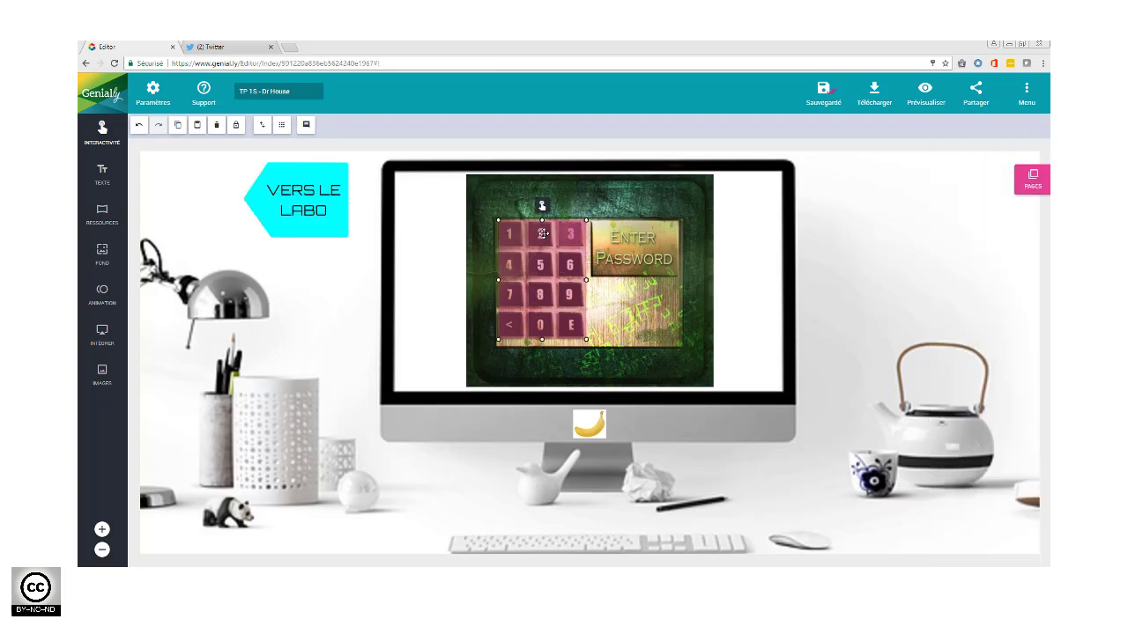
click(543, 205)
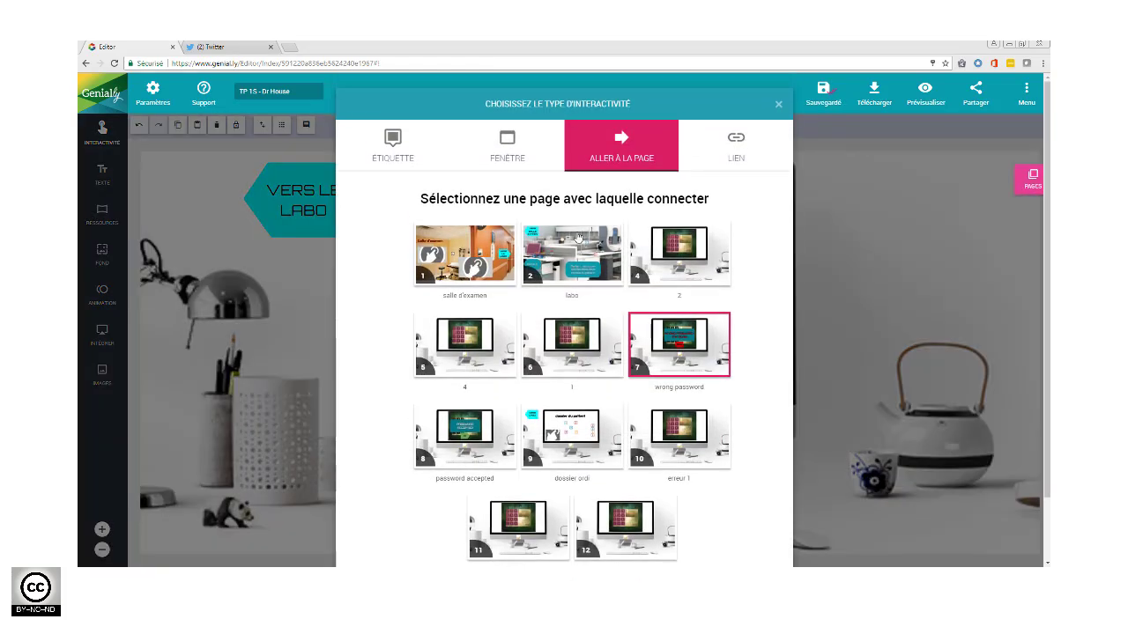
scroll(777, 412, down, 1)
click(667, 388)
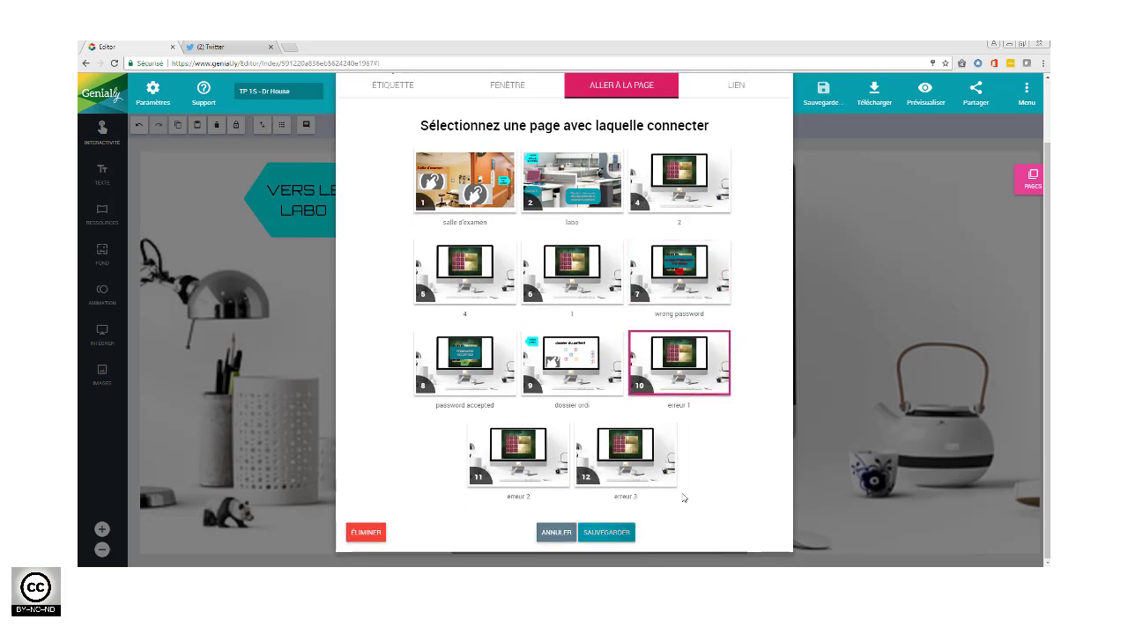
click(605, 532)
- Link the large invisible keypad area on page "2" to page "erreur 2"
click(1030, 187)
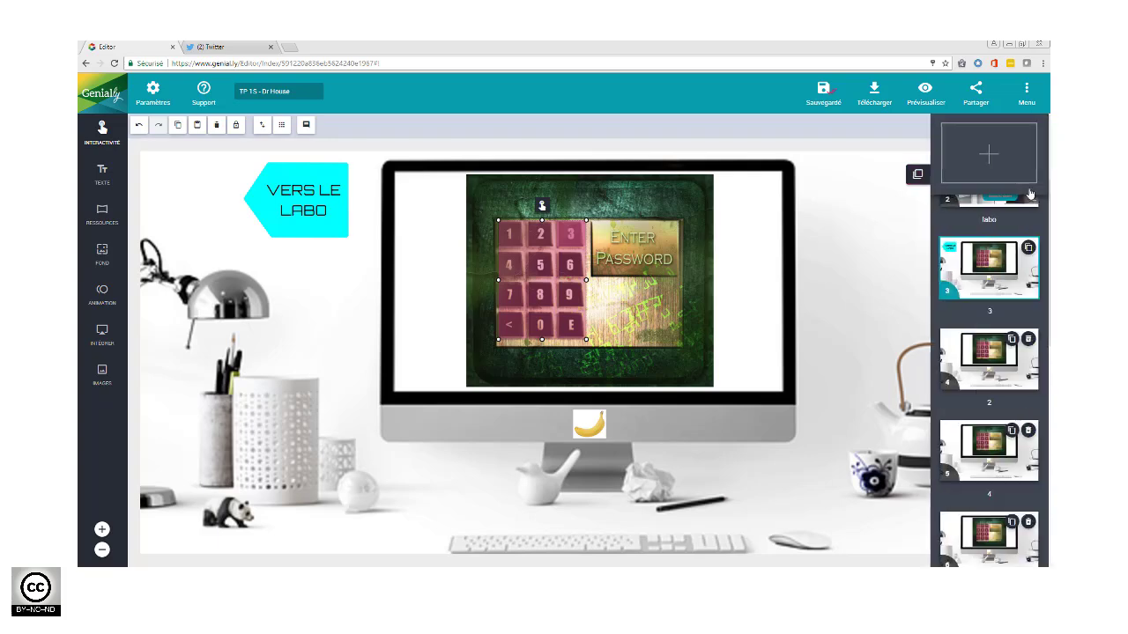
click(1000, 377)
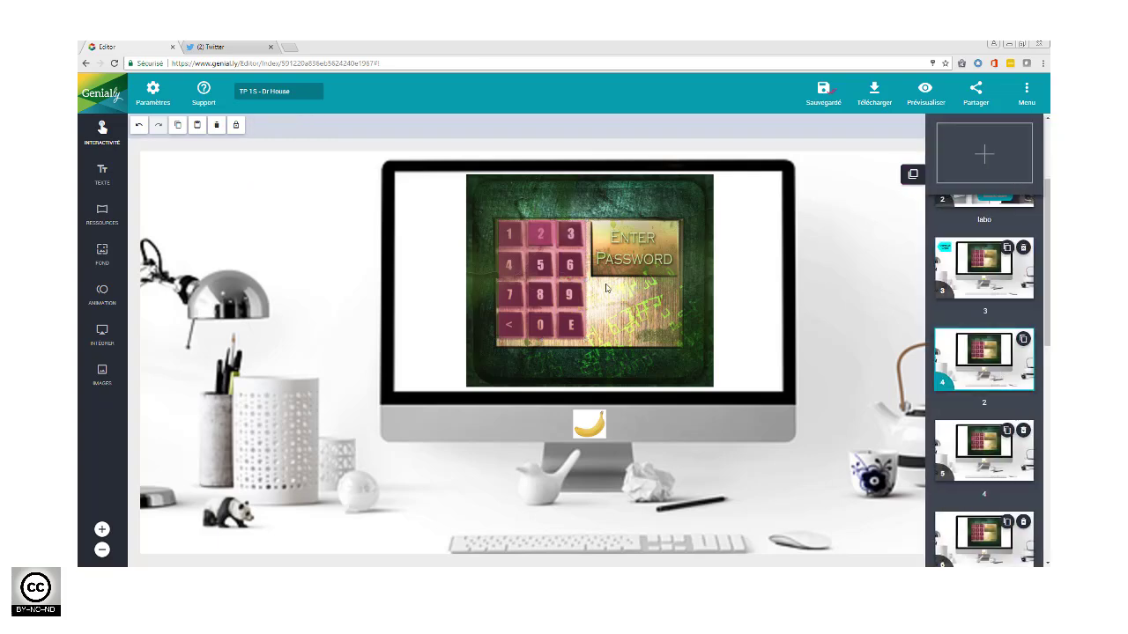
click(546, 296)
click(542, 206)
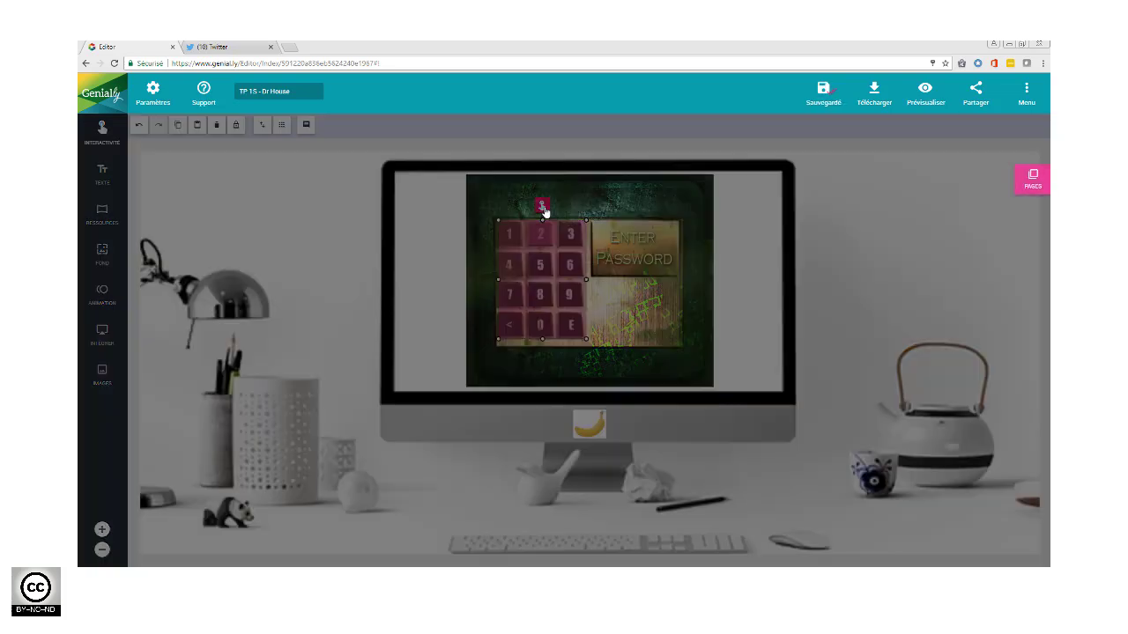
scroll(678, 457, down, 2)
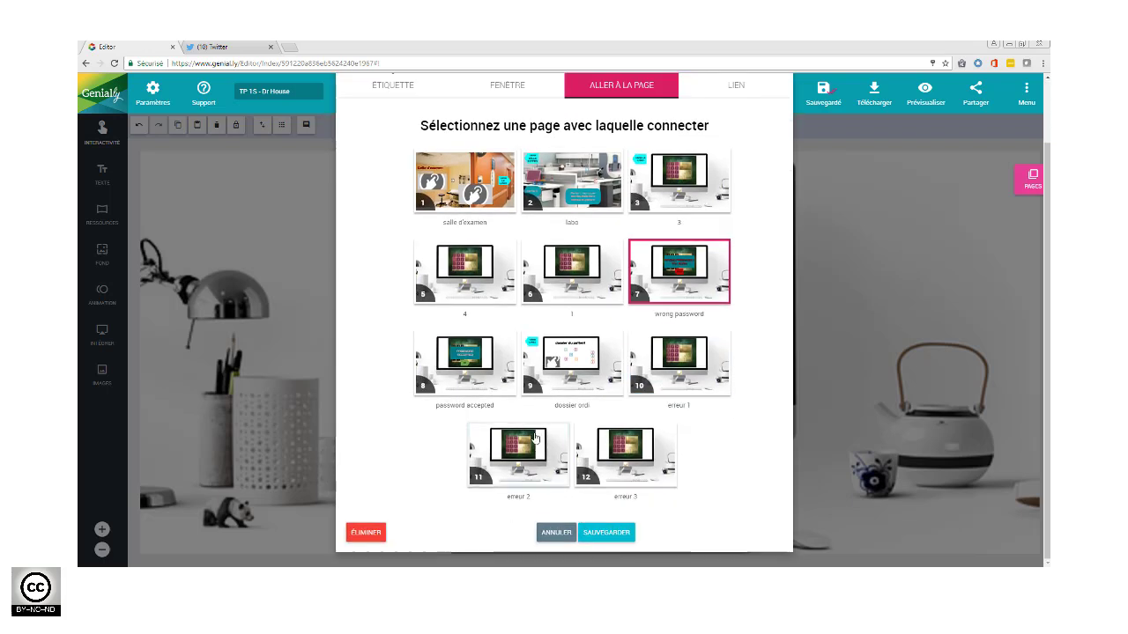
click(518, 453)
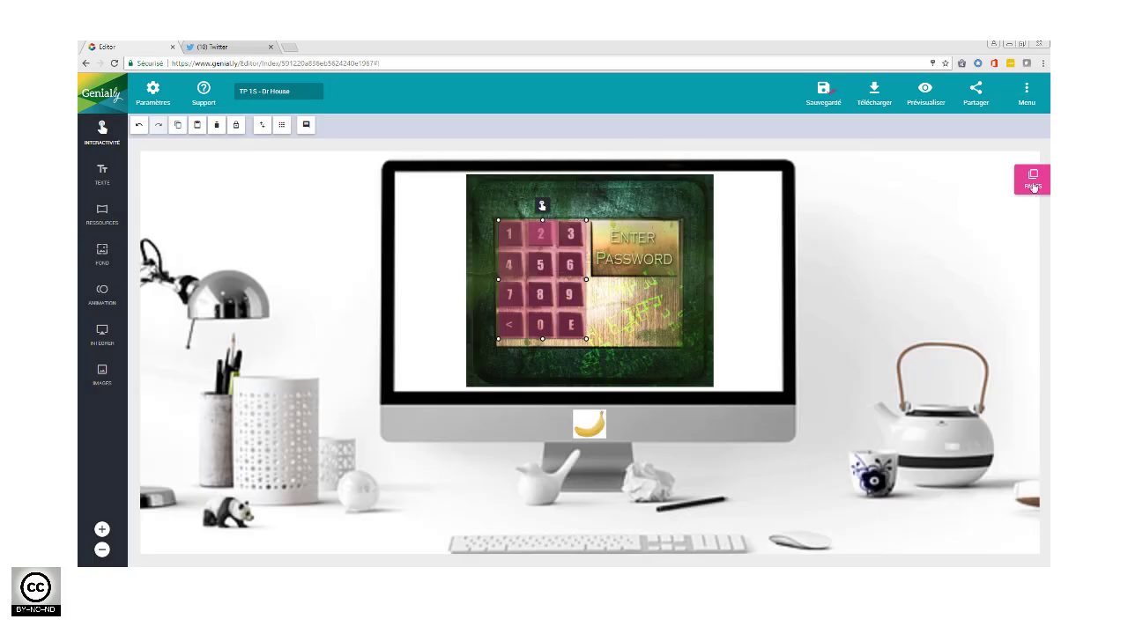
- Relink the large invisible keypad area on page "4" to its matching error page and save the interactivity
click(1032, 180)
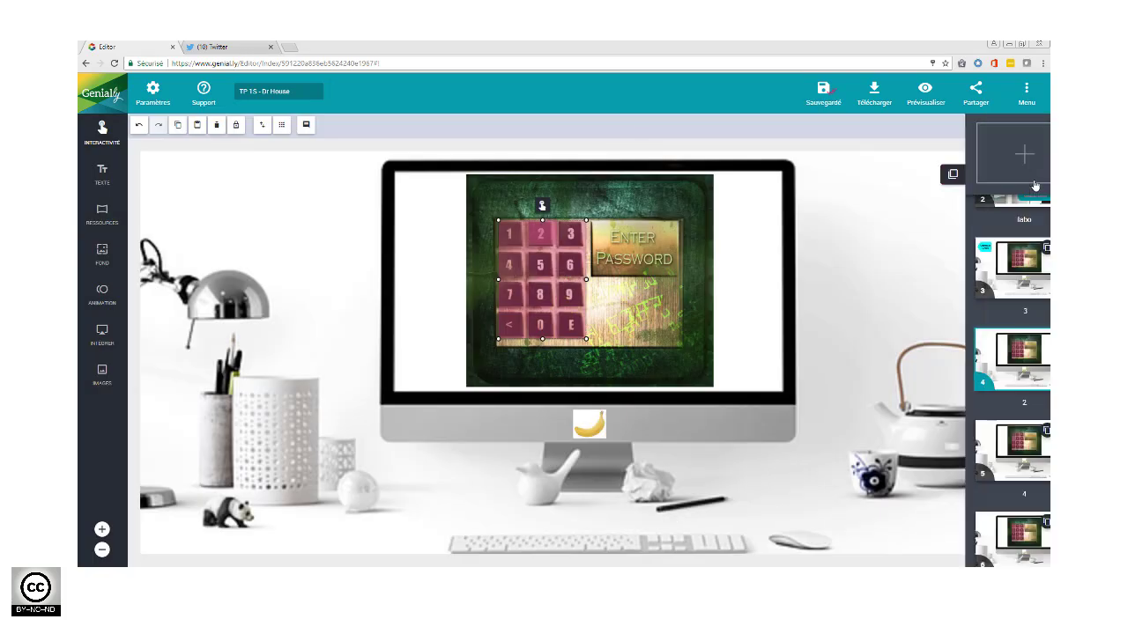
click(1019, 473)
click(571, 327)
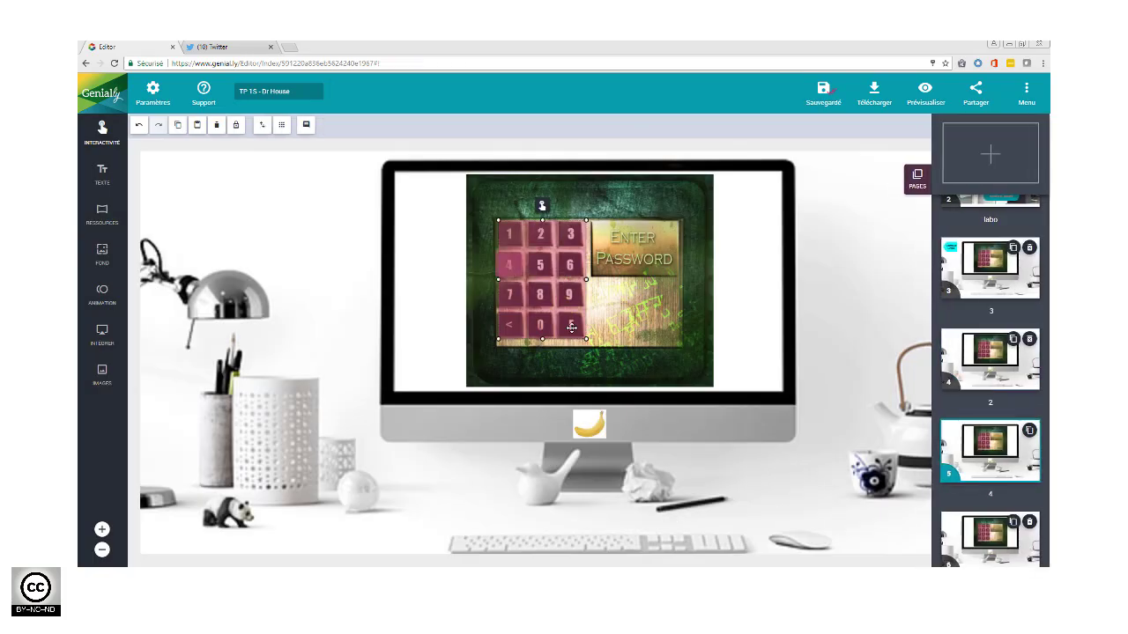
click(543, 209)
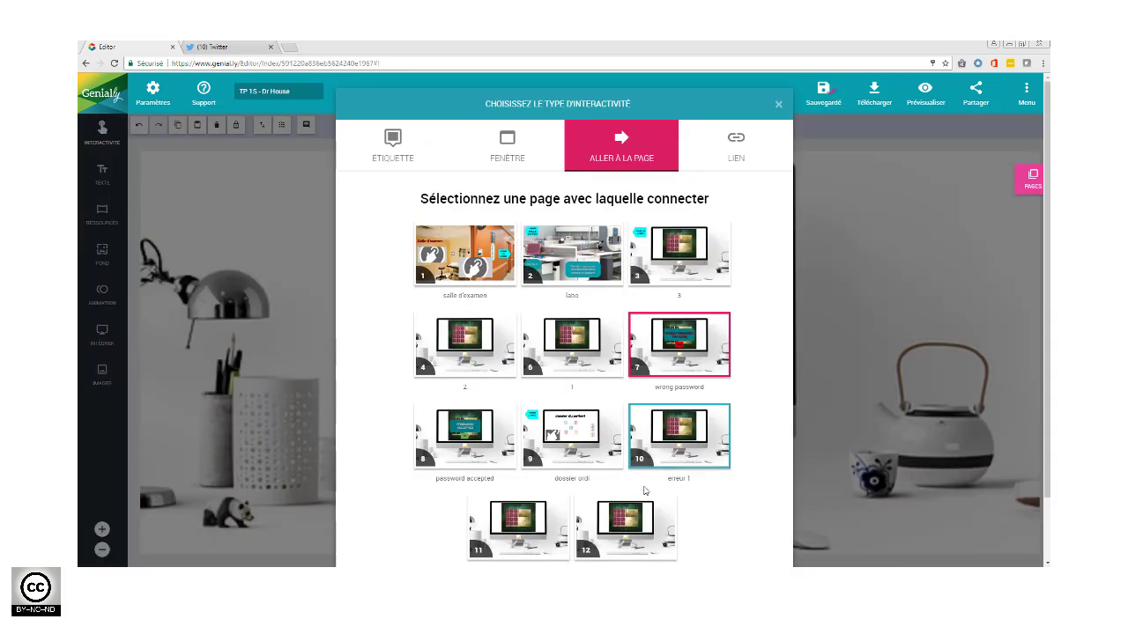
scroll(647, 483, down, 1)
click(621, 533)
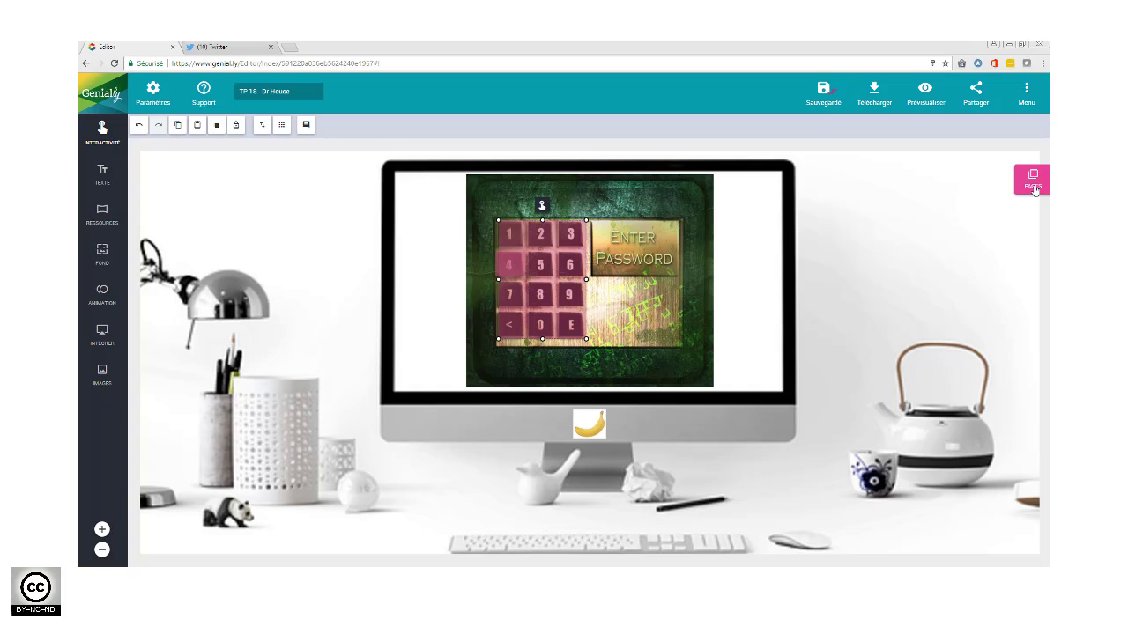
- On page "1", save the large invisible keypad area's interactivity with "wrong password" as the linked page
click(1034, 181)
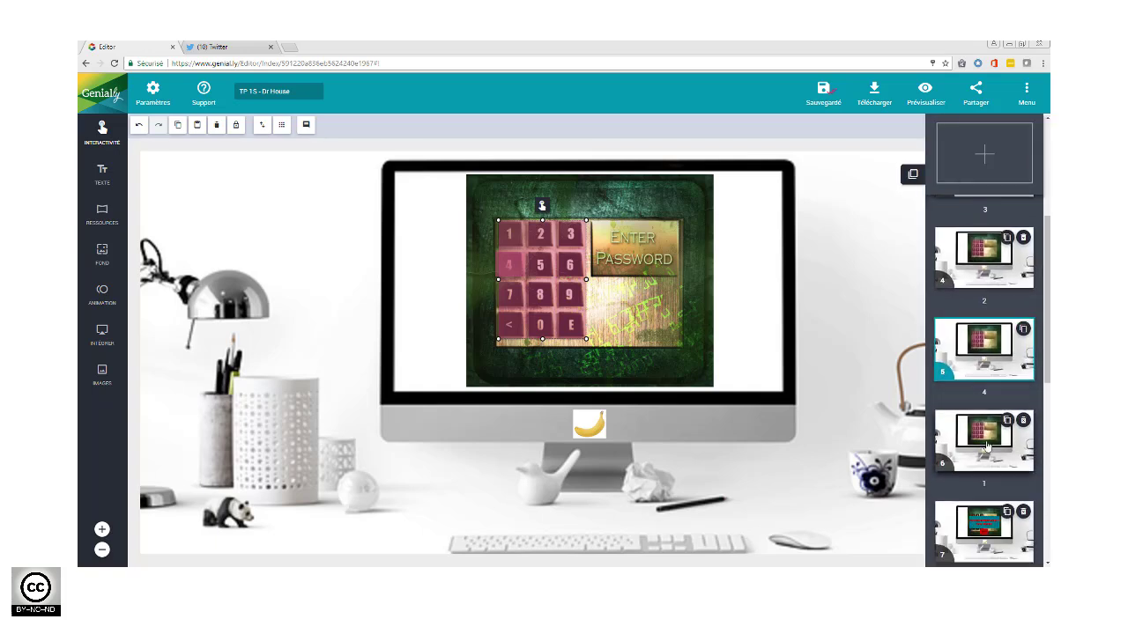
click(541, 211)
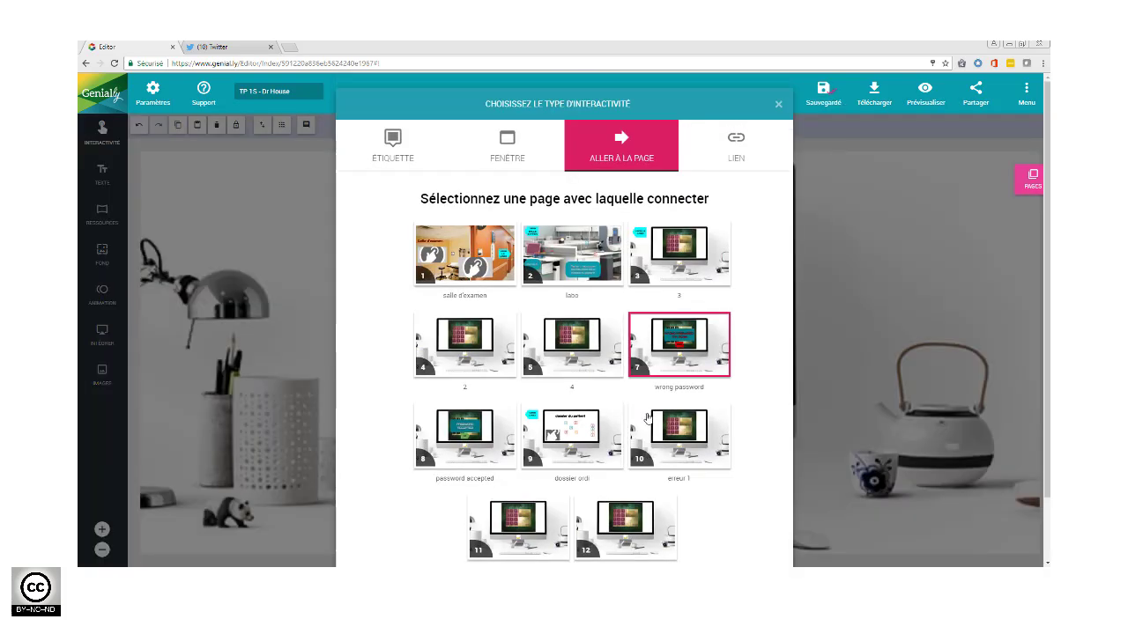
scroll(649, 419, down, 1)
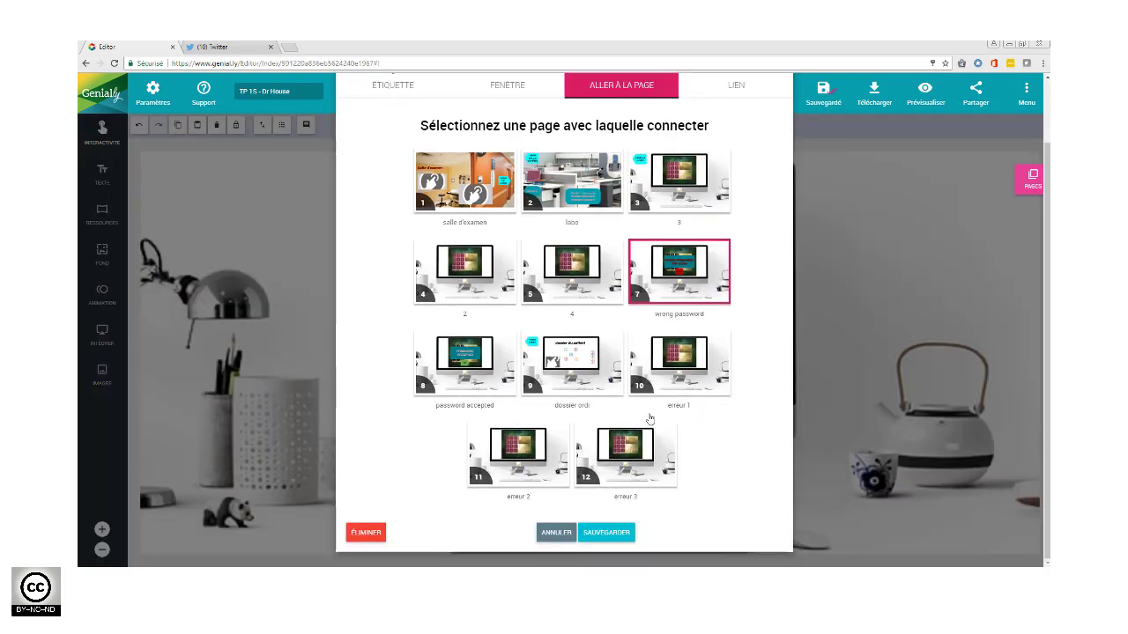
click(607, 533)
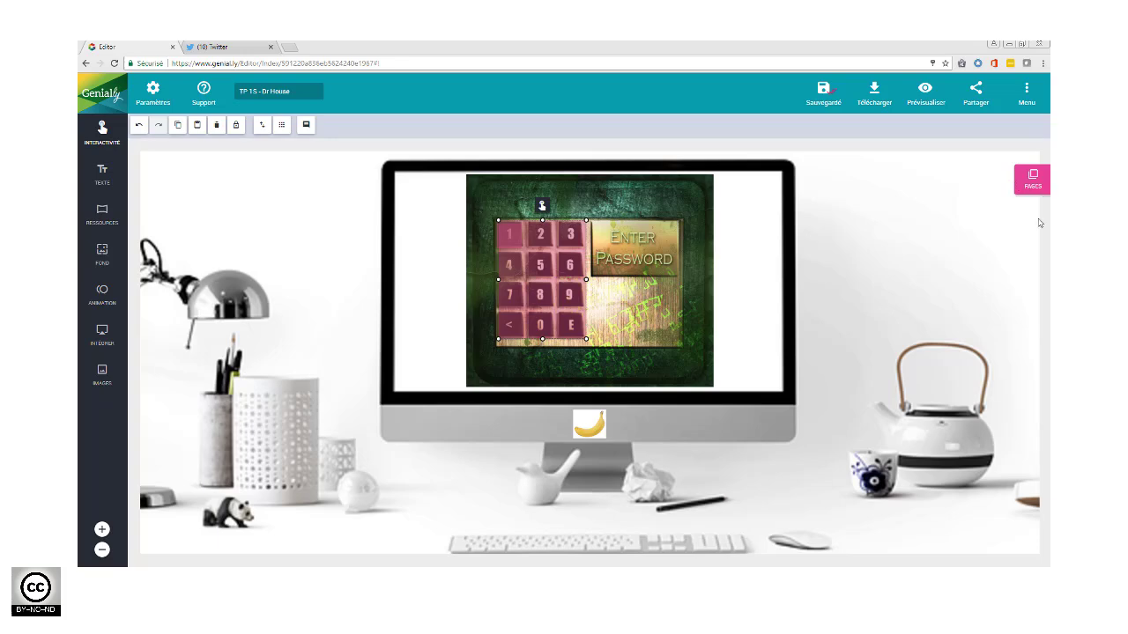
- Preview the Genially from page "3", test the keypad by entering the correct password, and close the preview
click(1032, 178)
scroll(996, 370, down, 2)
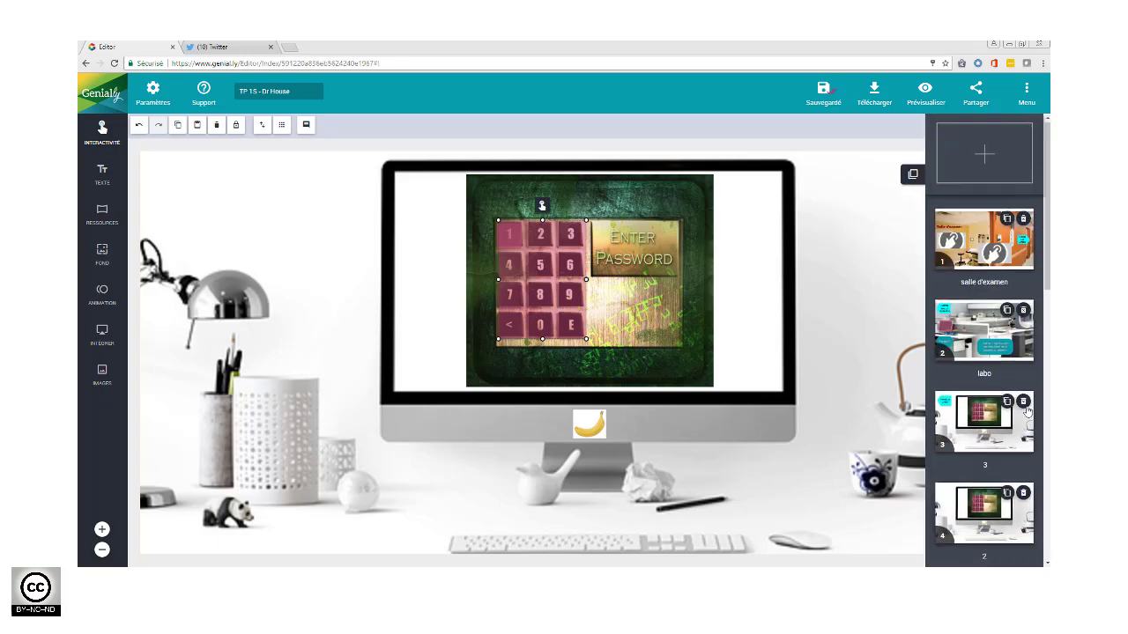
click(1000, 396)
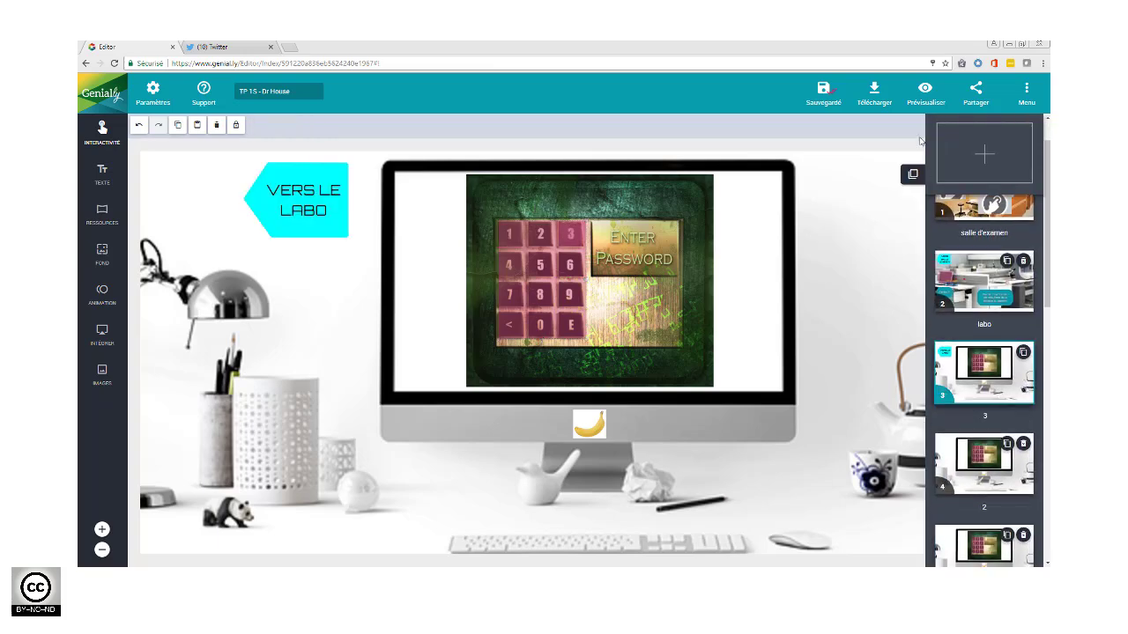
click(925, 92)
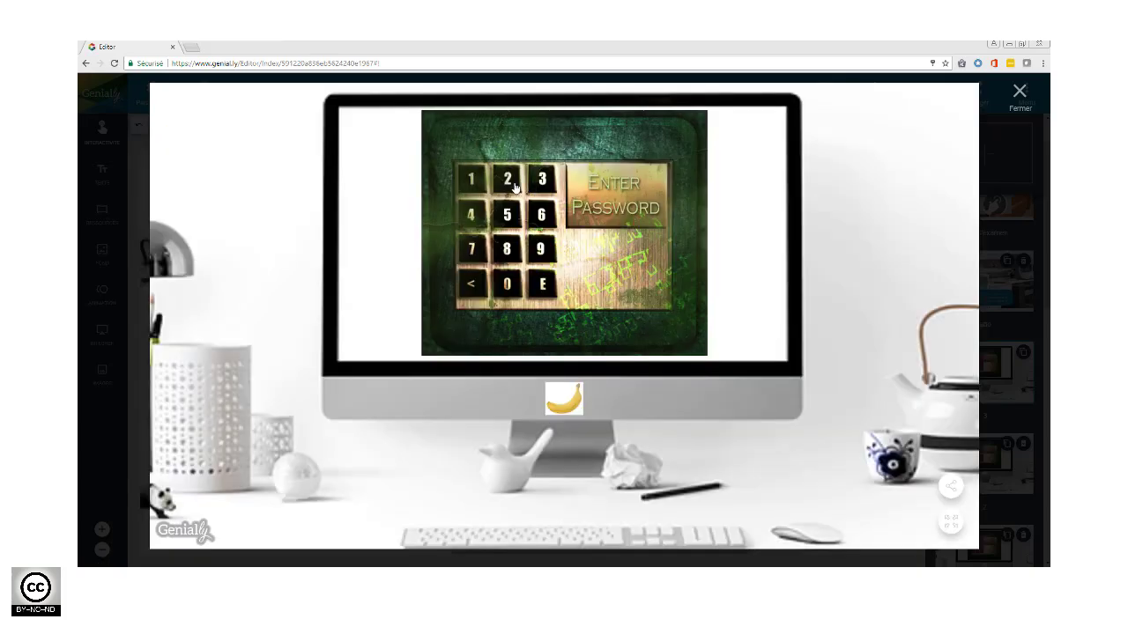
click(483, 188)
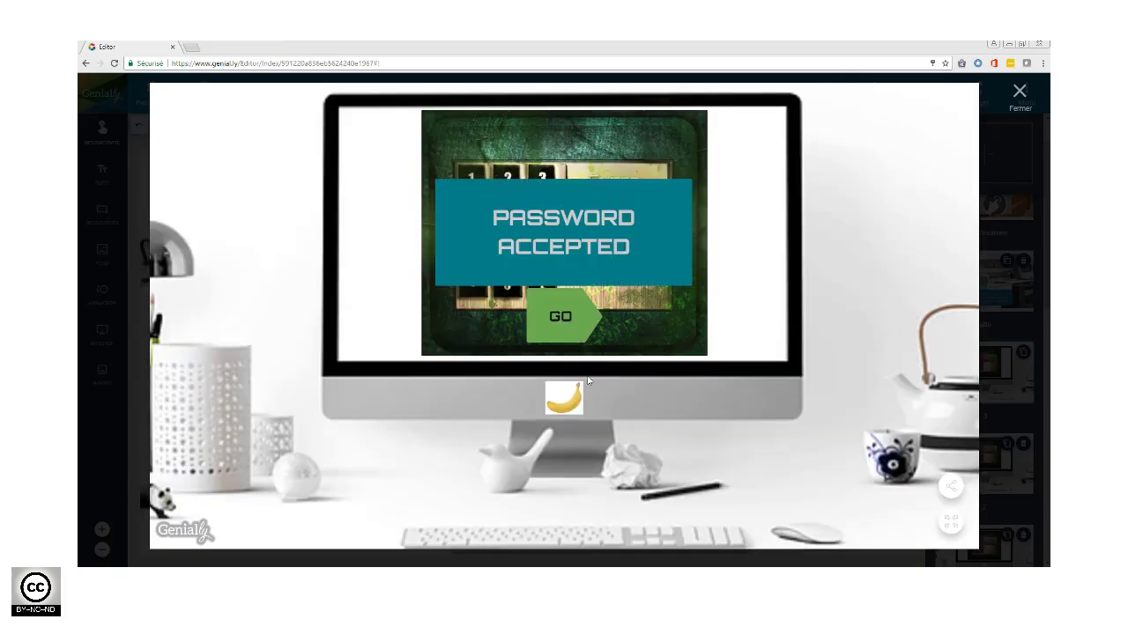
click(1019, 91)
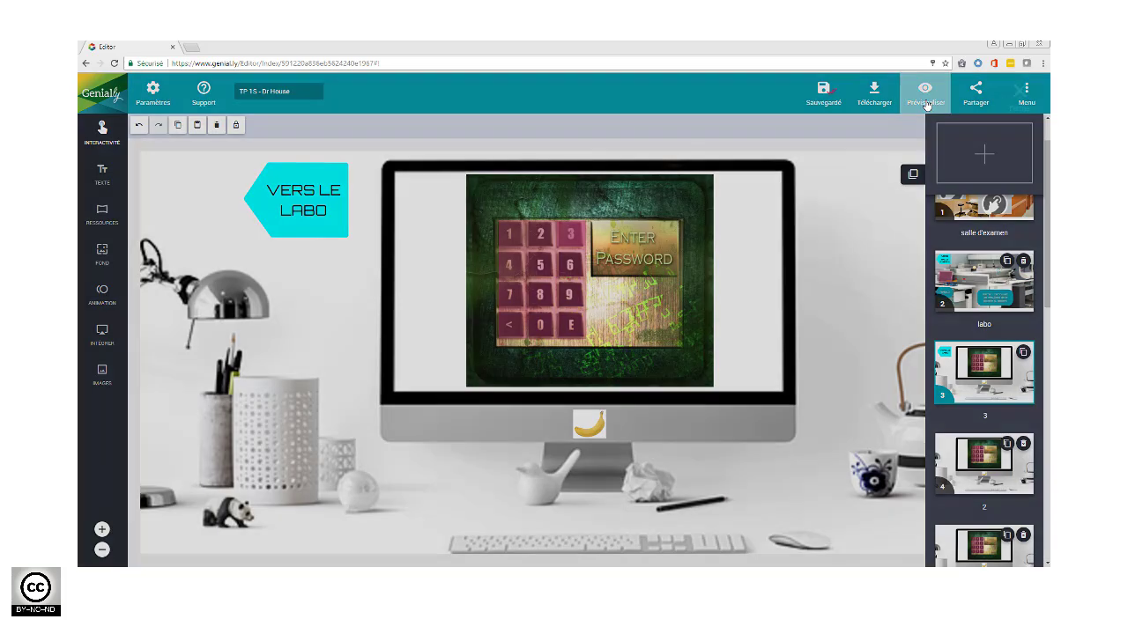
- Test two incorrect passwords on the keypad in fresh previews, and return from the second error page with BACK
click(925, 102)
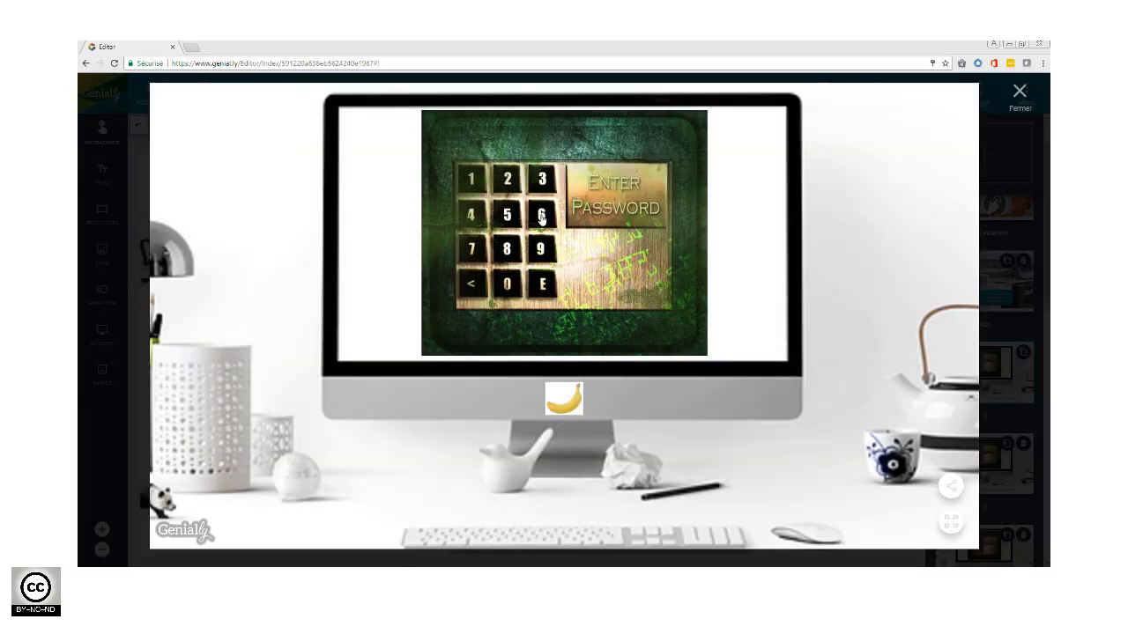
click(473, 179)
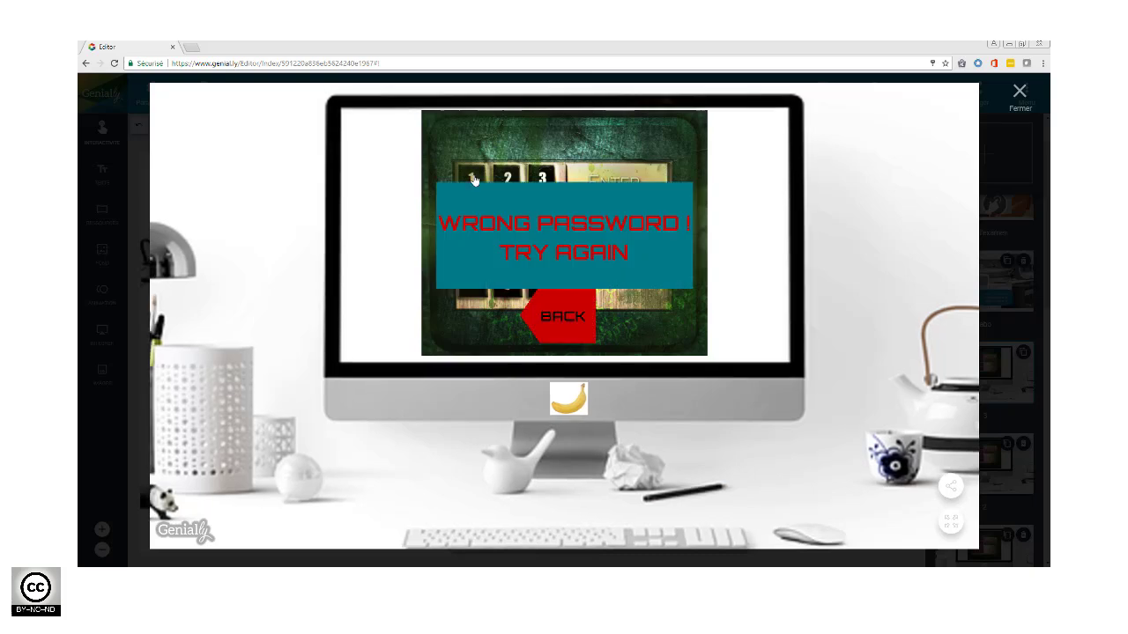
click(1017, 93)
click(924, 92)
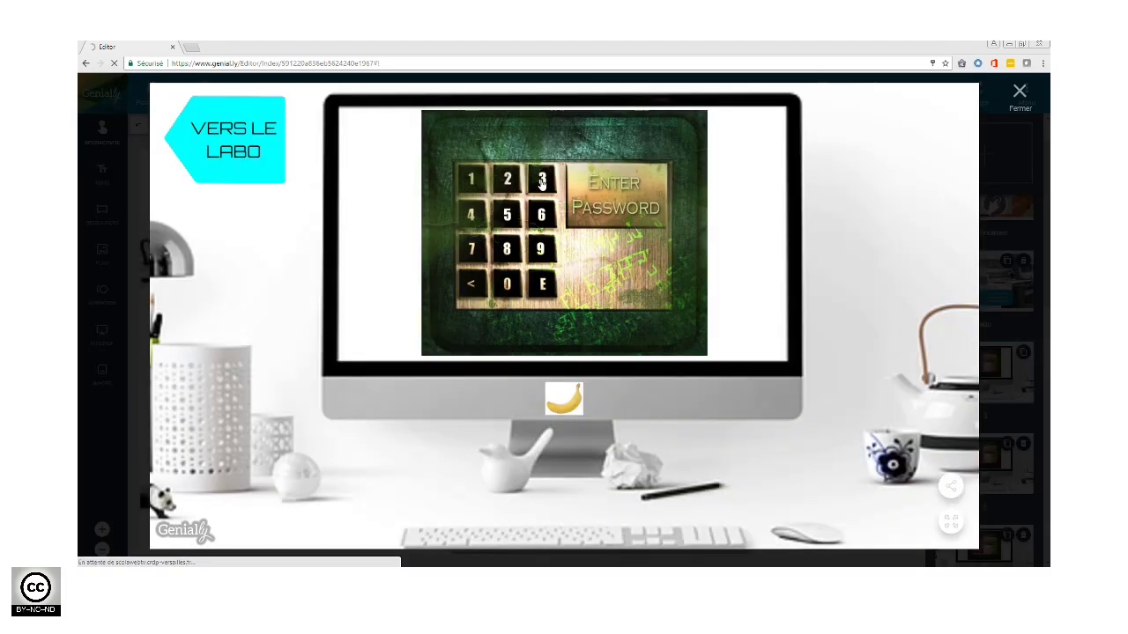
click(508, 216)
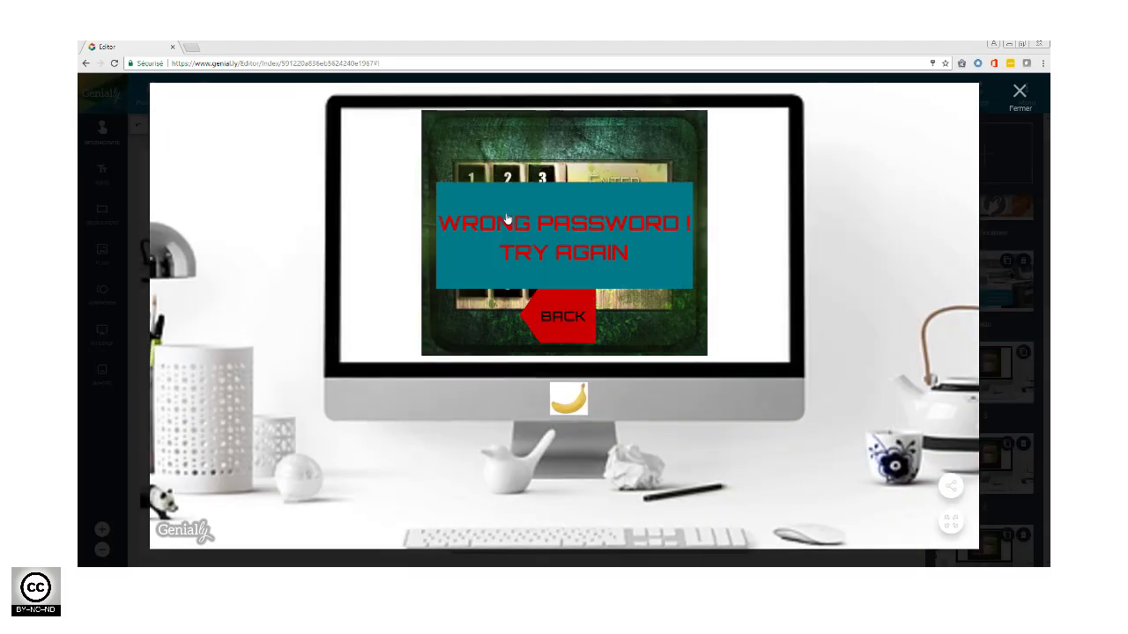
click(582, 299)
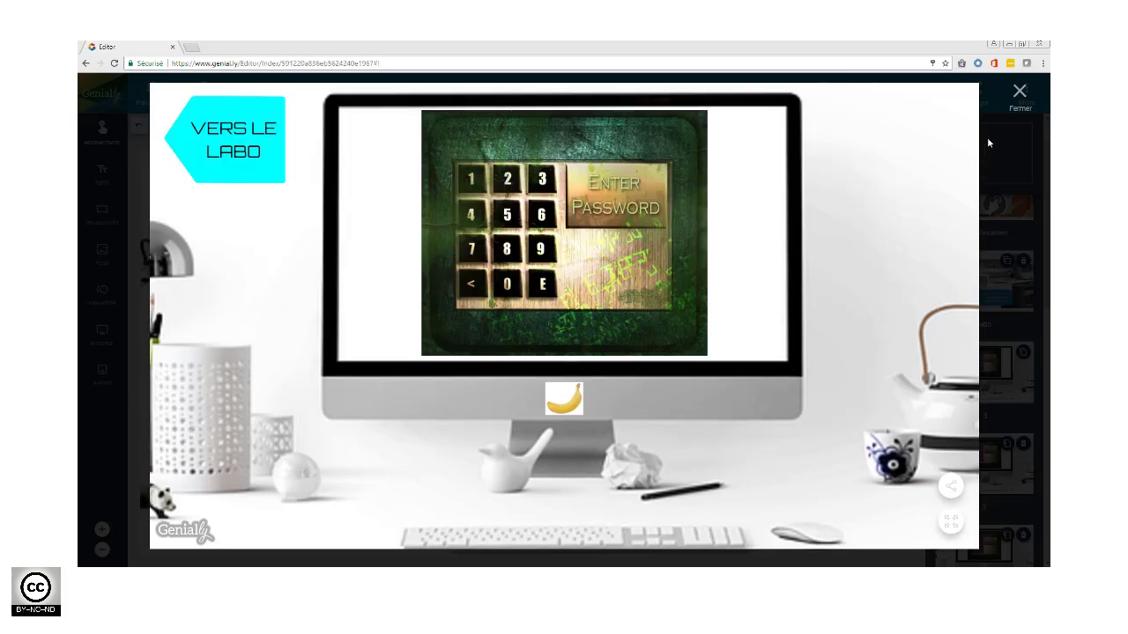